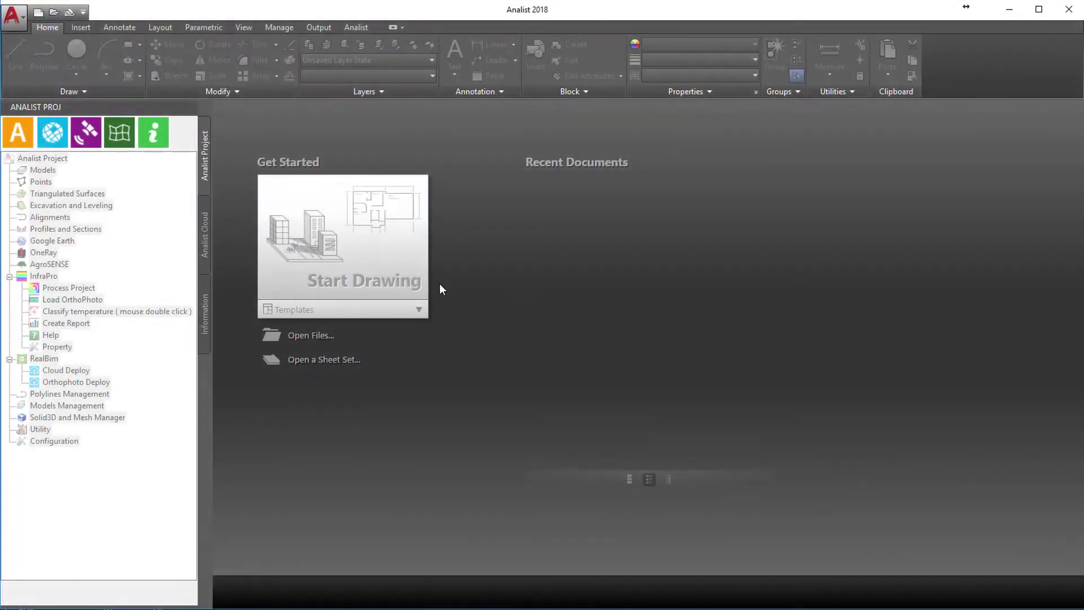
Step: Start a new blank drawing from the Analist 2018 start screen
left_click(352, 257)
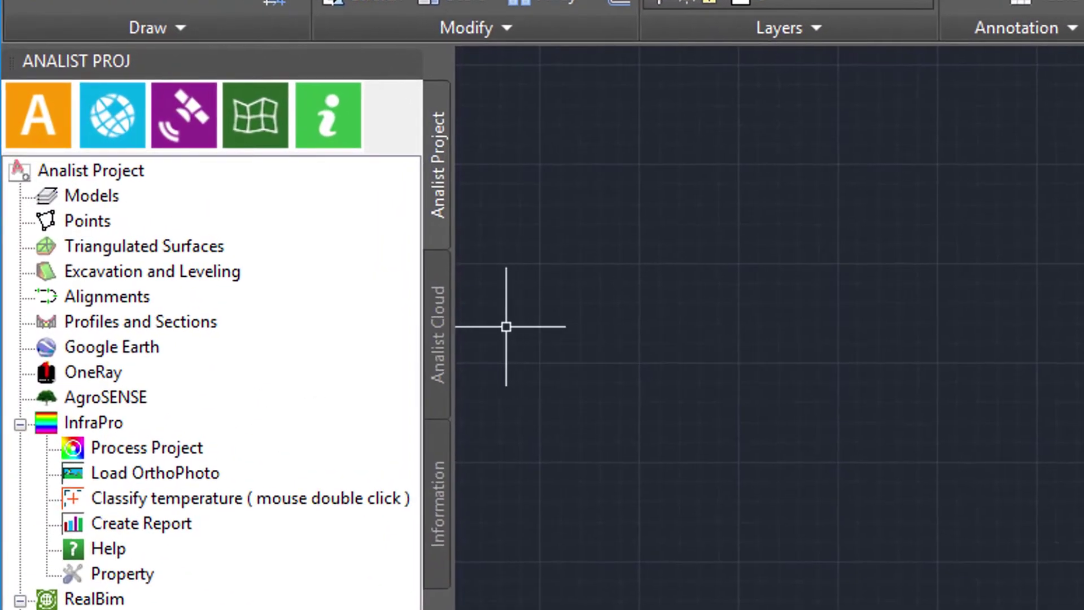
Step: Attach the Incidente.rcp point cloud at scale 0.001 and place it in the drawing
left_click(442, 346)
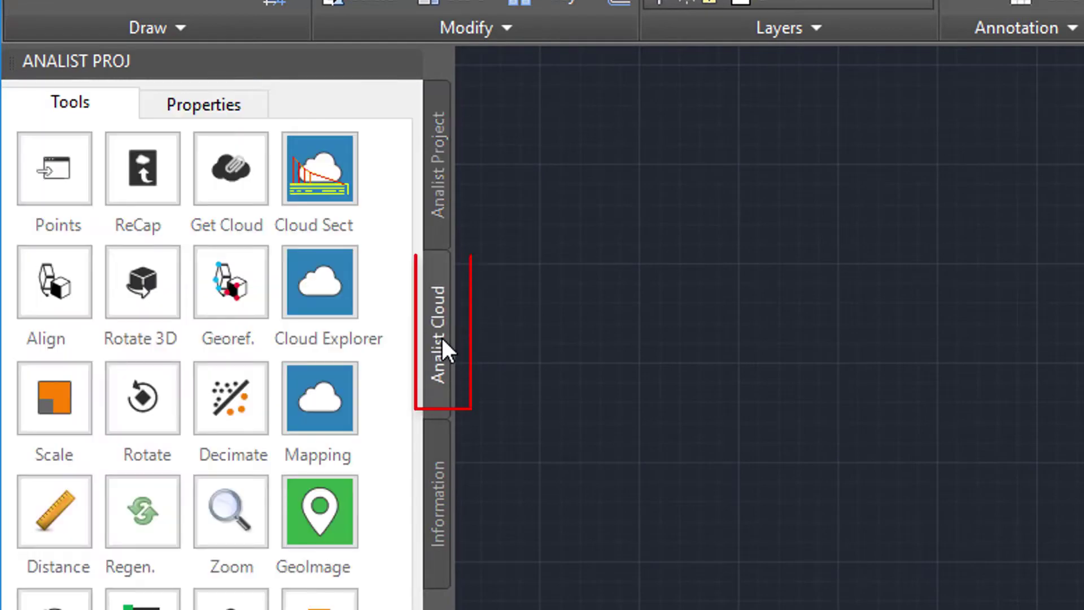
left_click(236, 189)
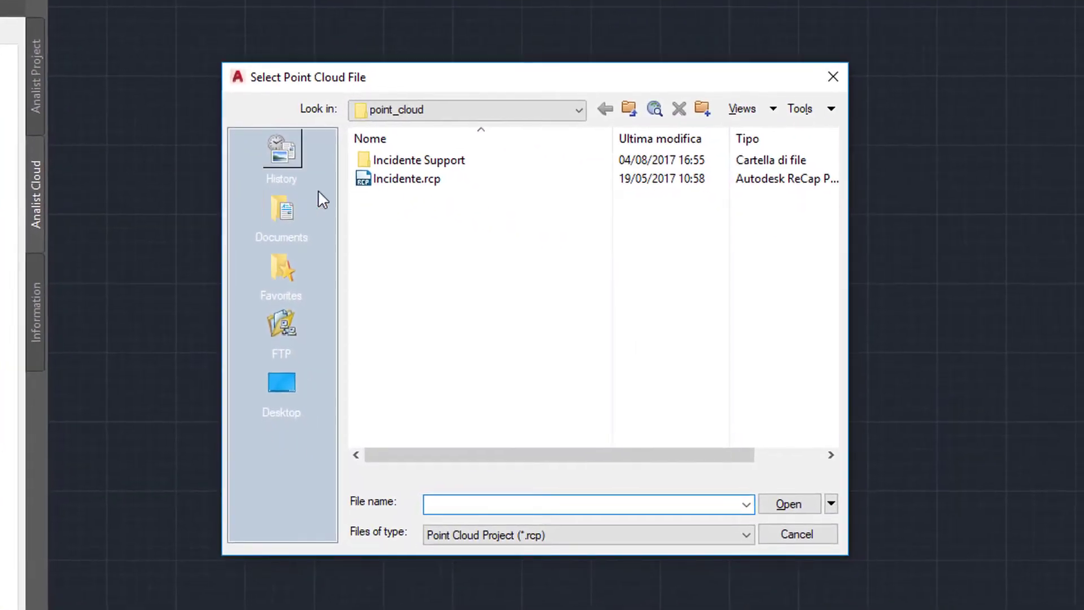
left_click(409, 190)
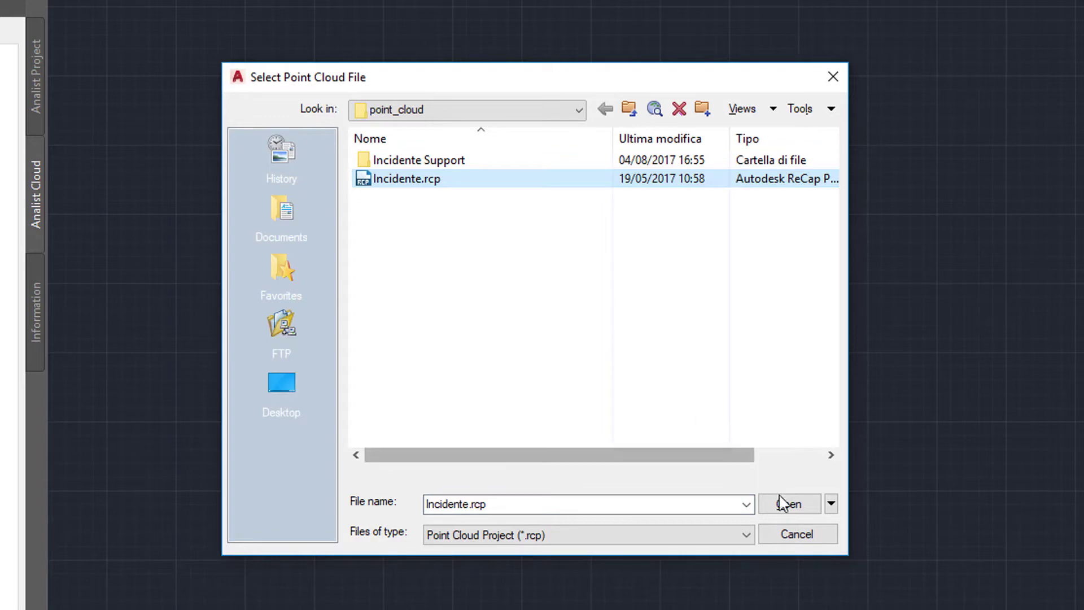
left_click(788, 507)
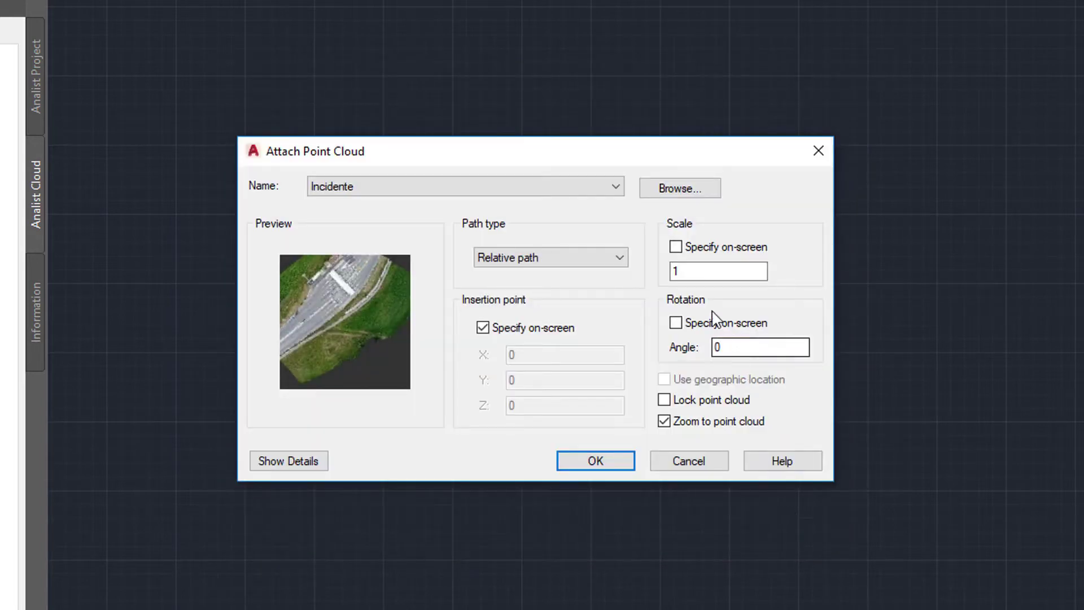
left_click(699, 272)
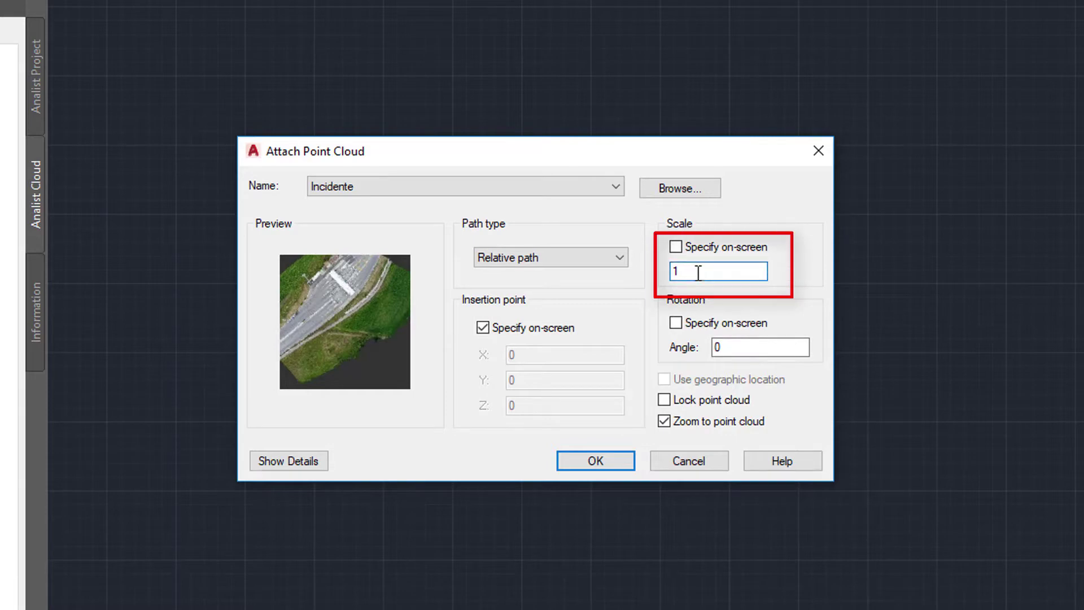
key("BackSpace")
type("0.00")
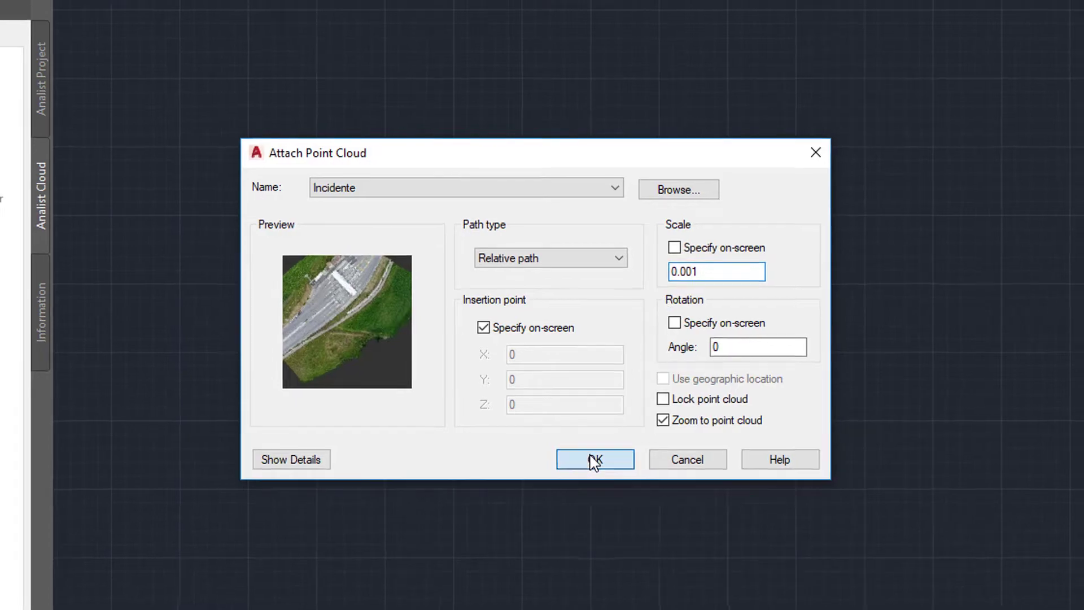
left_click(596, 463)
left_click(578, 416)
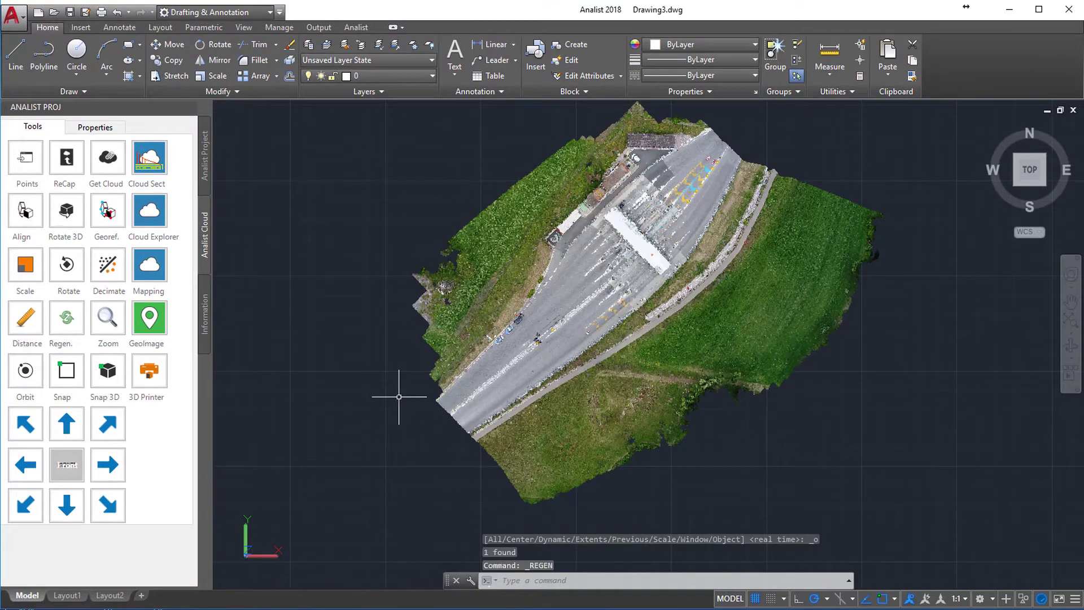
Step: Confirm 3D object snapping with the point cloud Node snap enabled in Osnap Settings
right_click(395, 391, "shift")
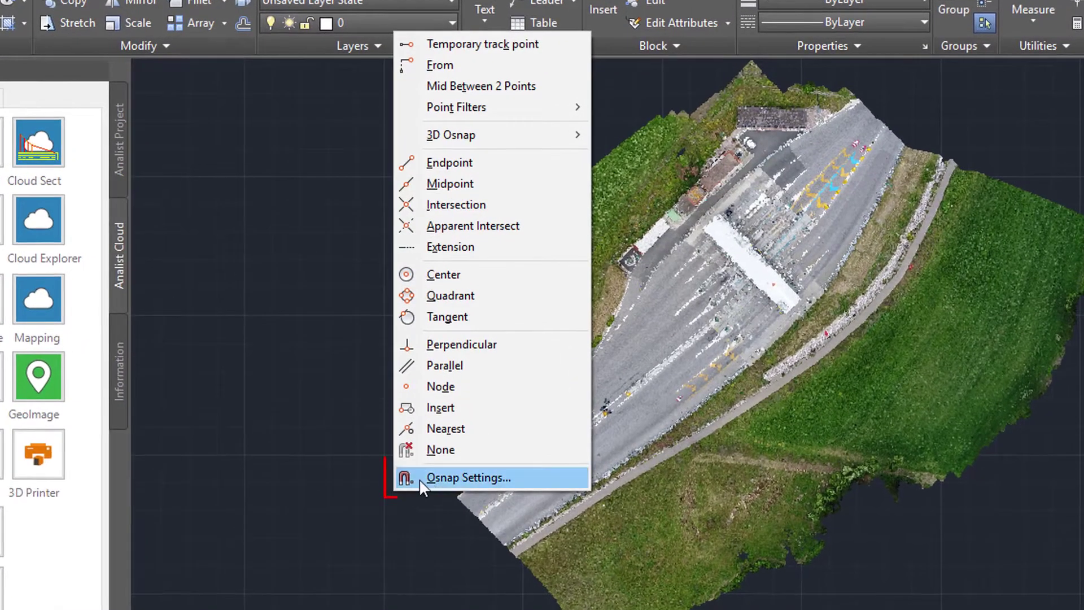
left_click(426, 477)
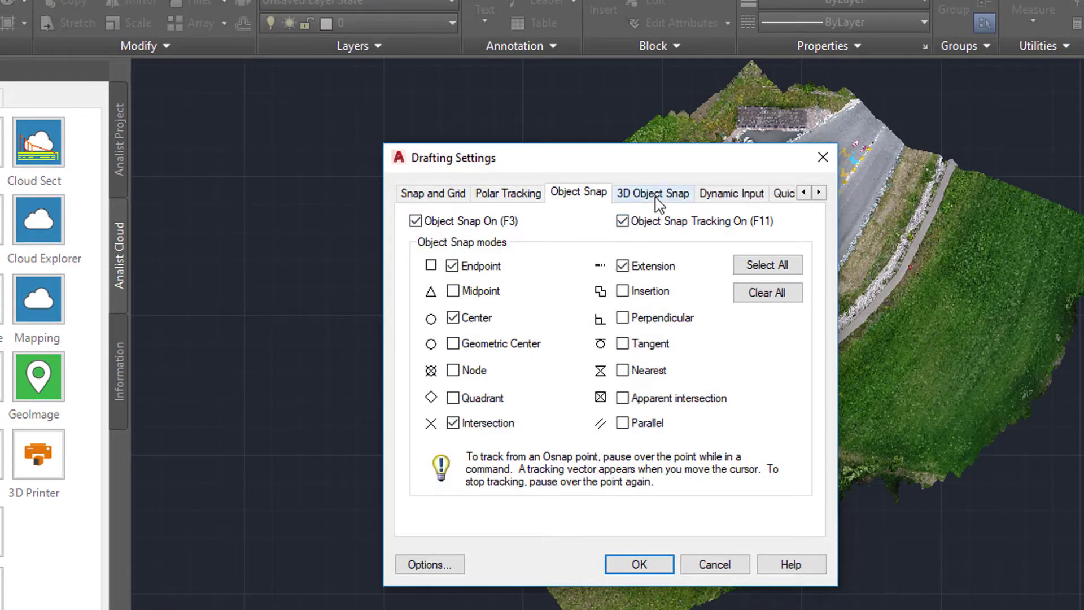
left_click(657, 194)
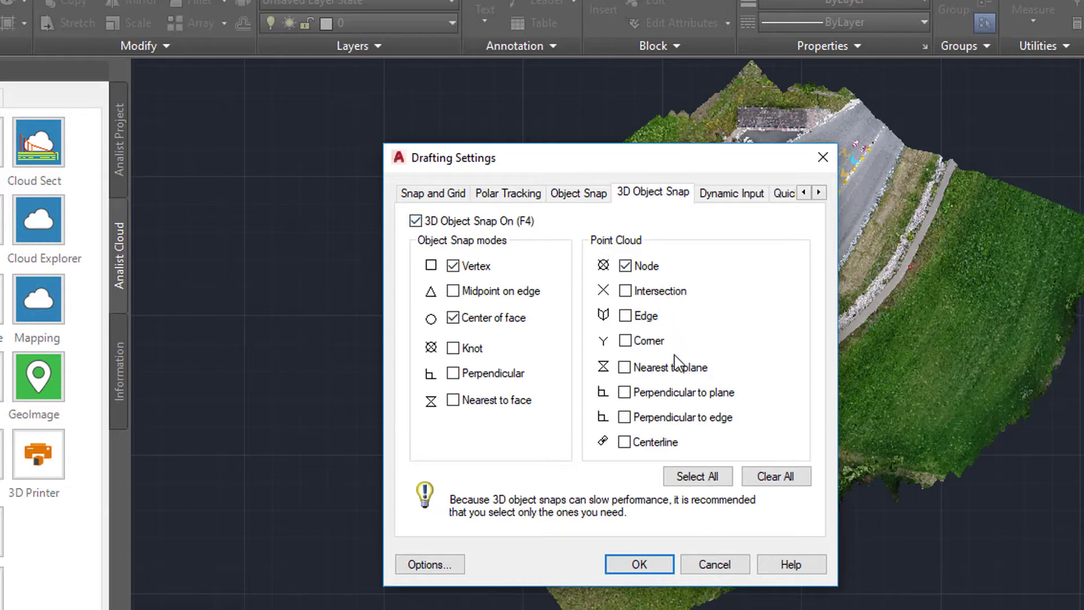
left_click(653, 565)
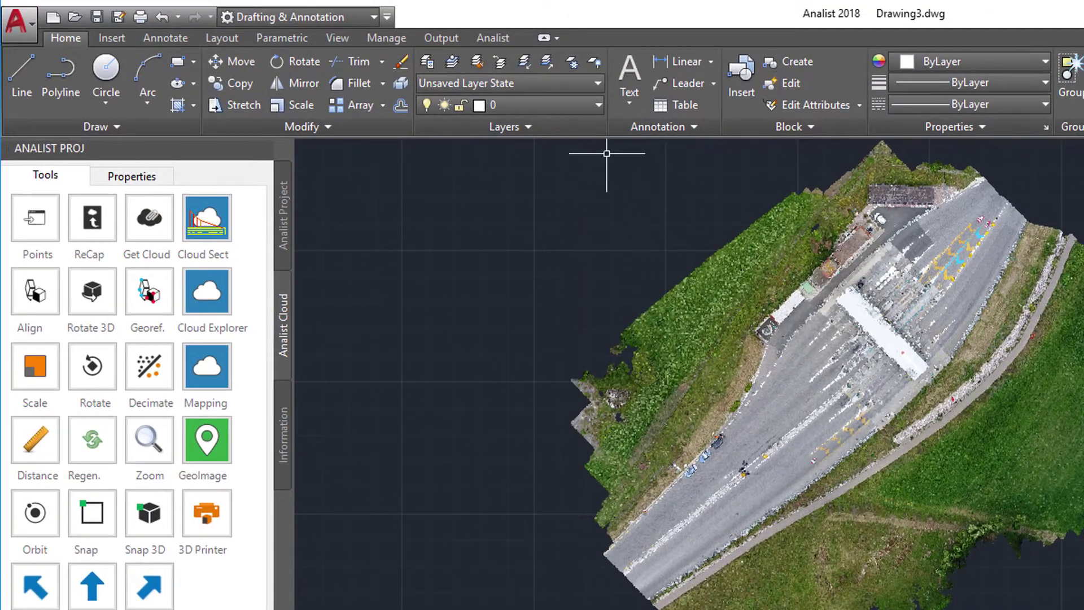
Step: Create layer AN_MODEL with colour yellow and set it as the current layer
left_click(594, 105)
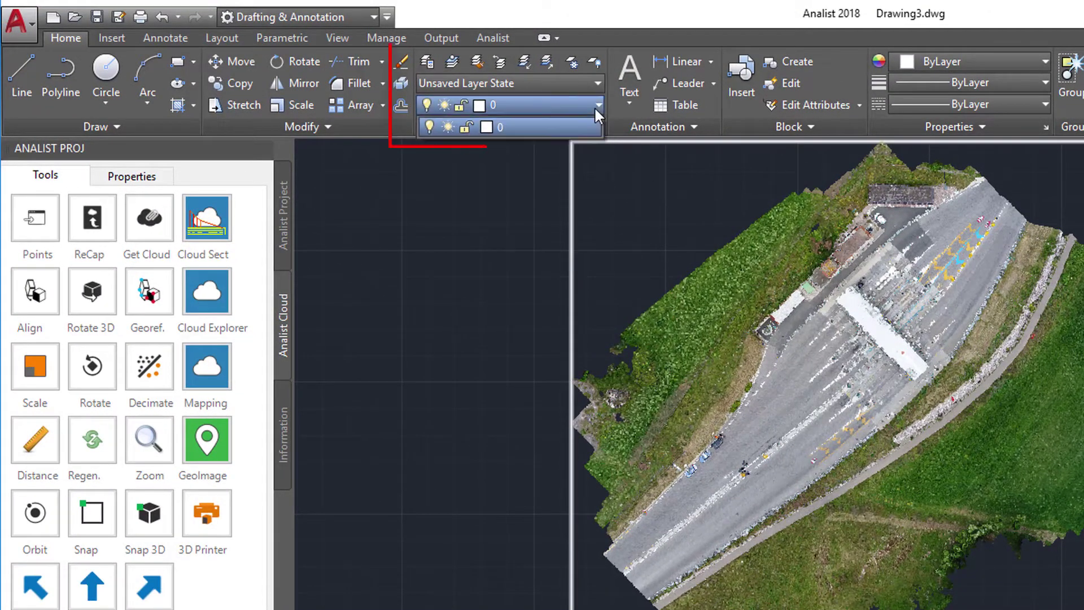
left_click(424, 63)
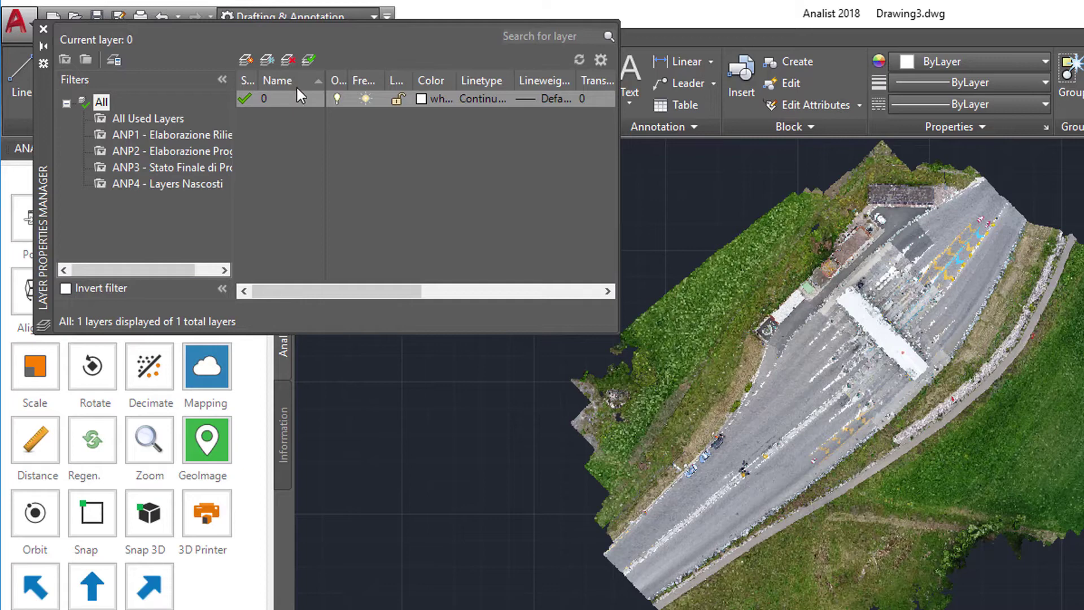
left_click(247, 61)
type("AN_MODEL")
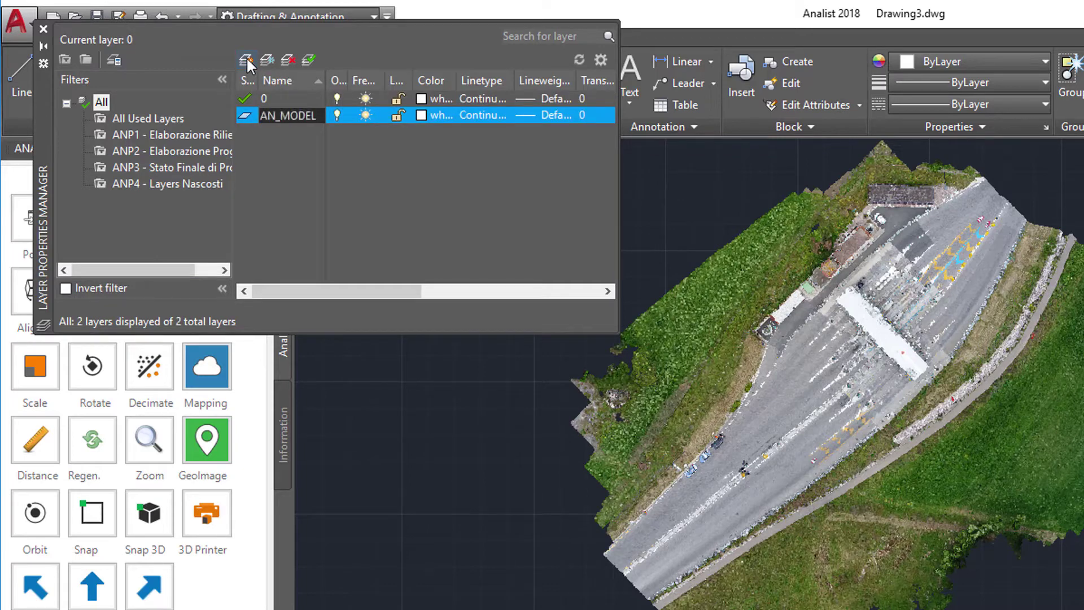
left_click(423, 114)
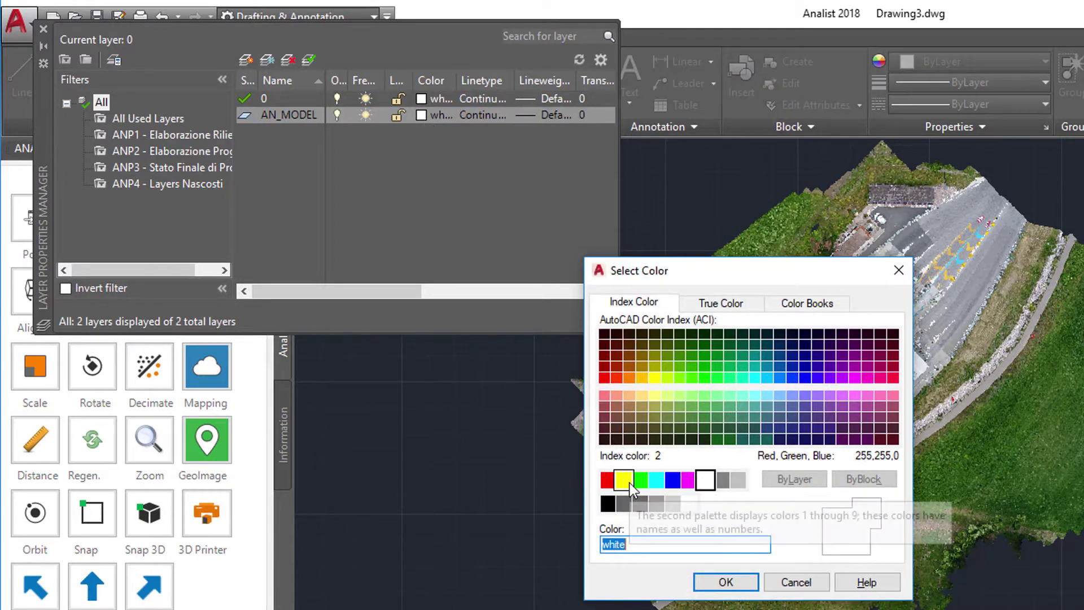
left_click(623, 480)
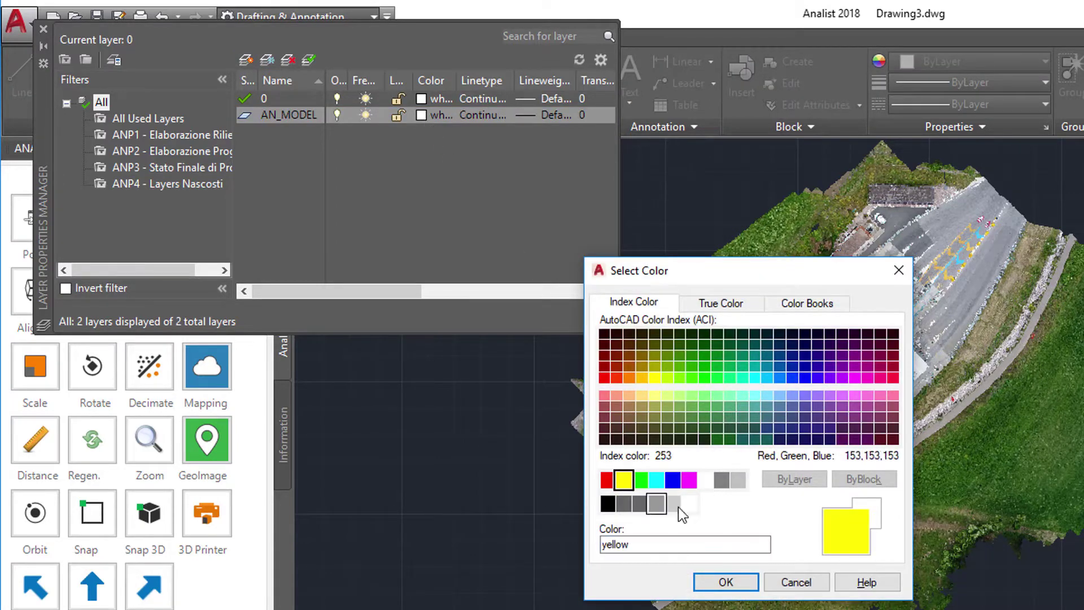
left_click(726, 582)
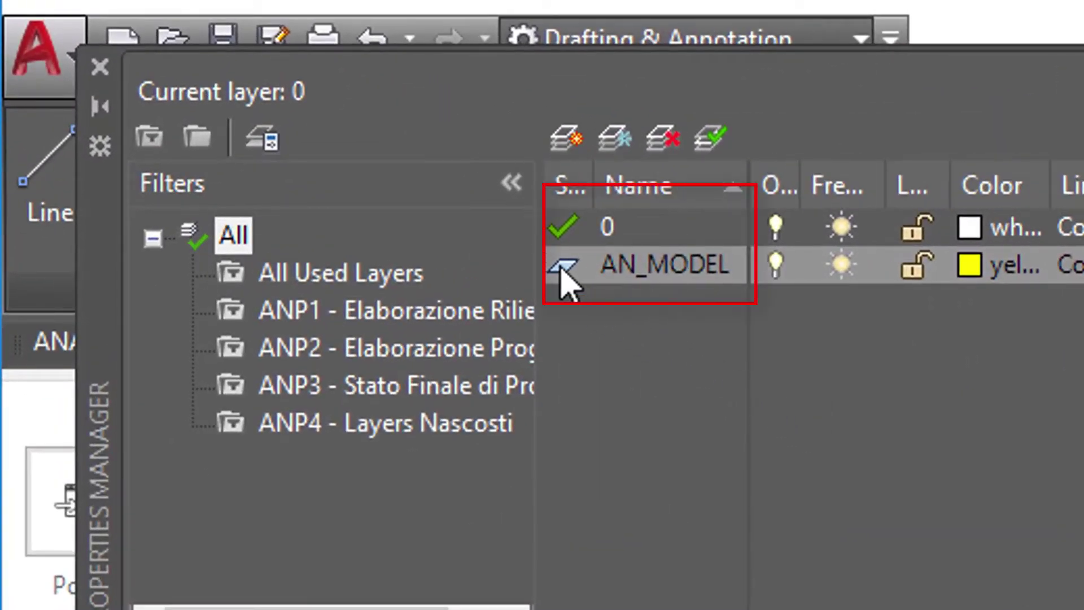
double_click(560, 269)
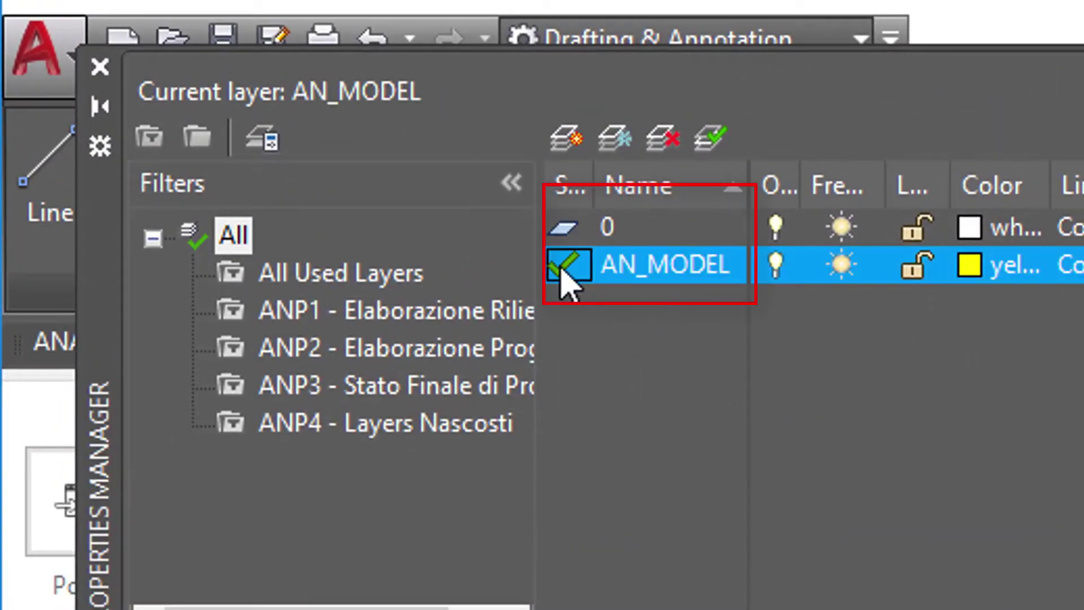
Step: Close the layer manager and run Draw 3D Polyline from Polylines Management
left_click(101, 67)
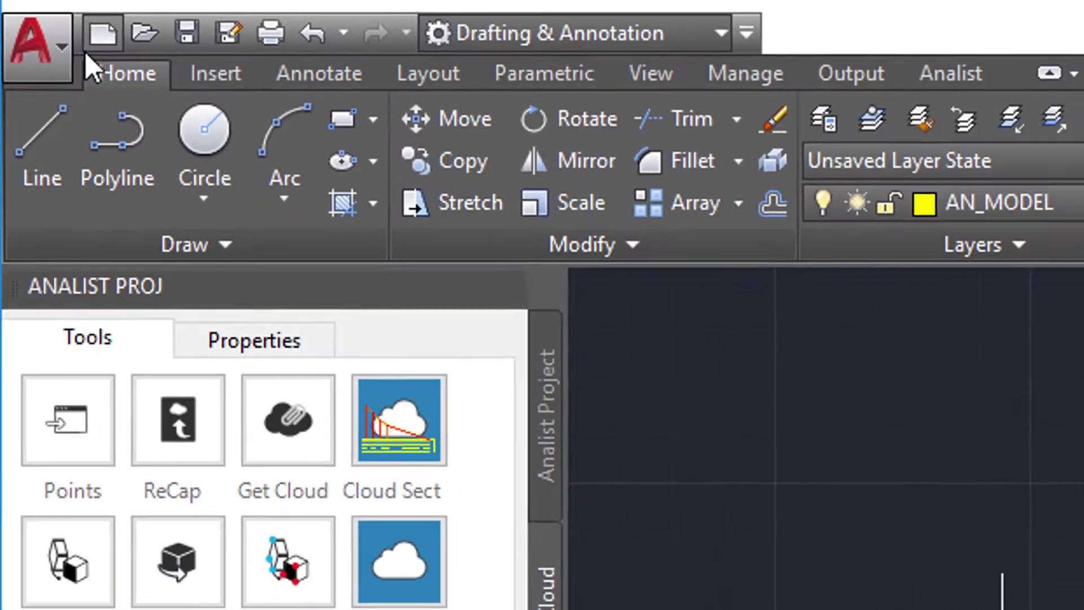
left_click(406, 331)
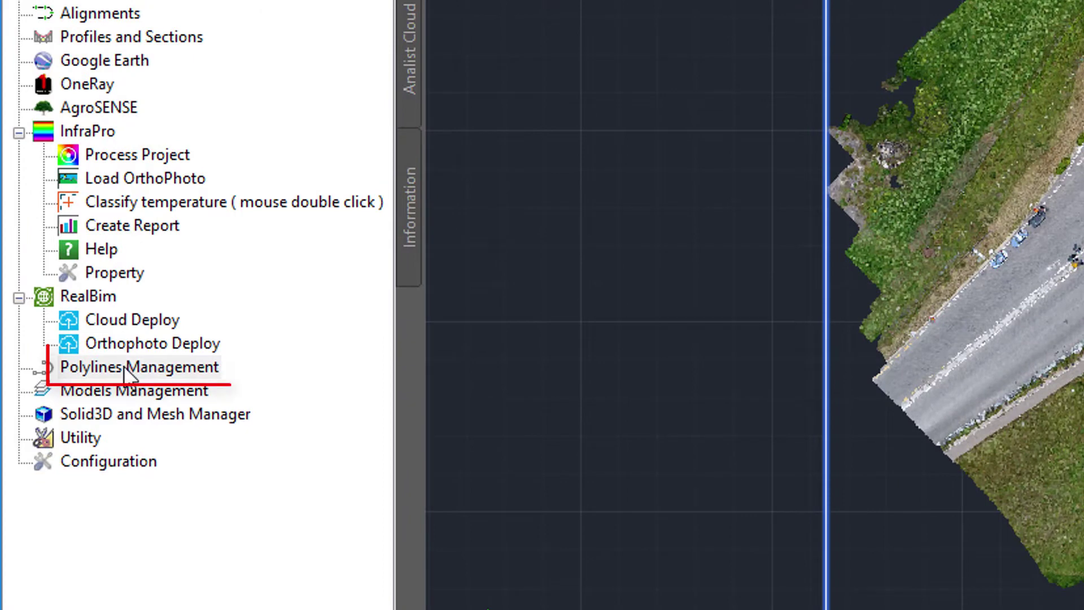
left_click(126, 373)
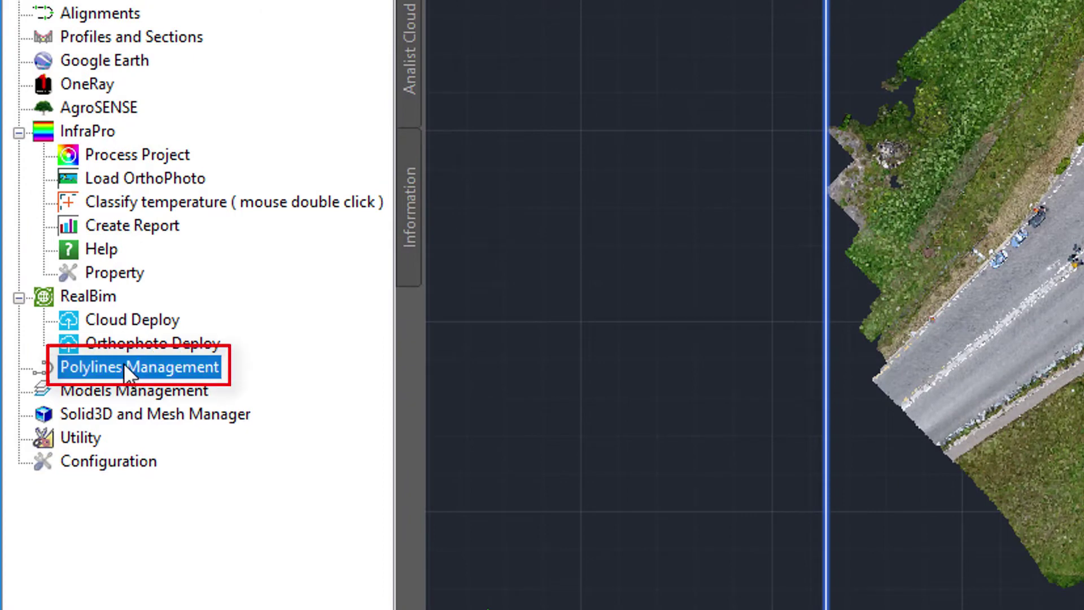
right_click(126, 373)
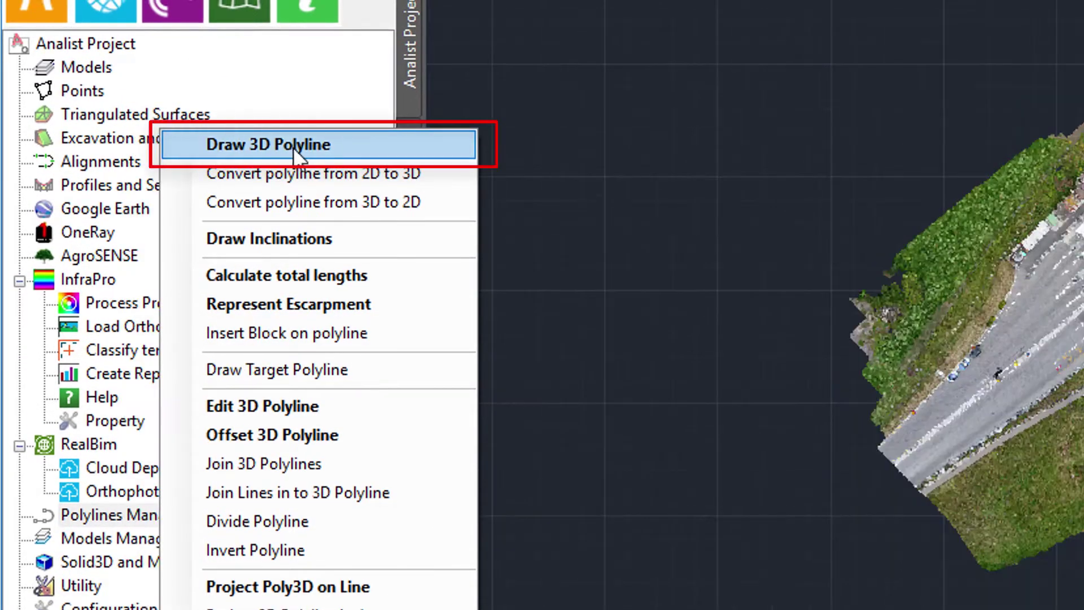
left_click(258, 145)
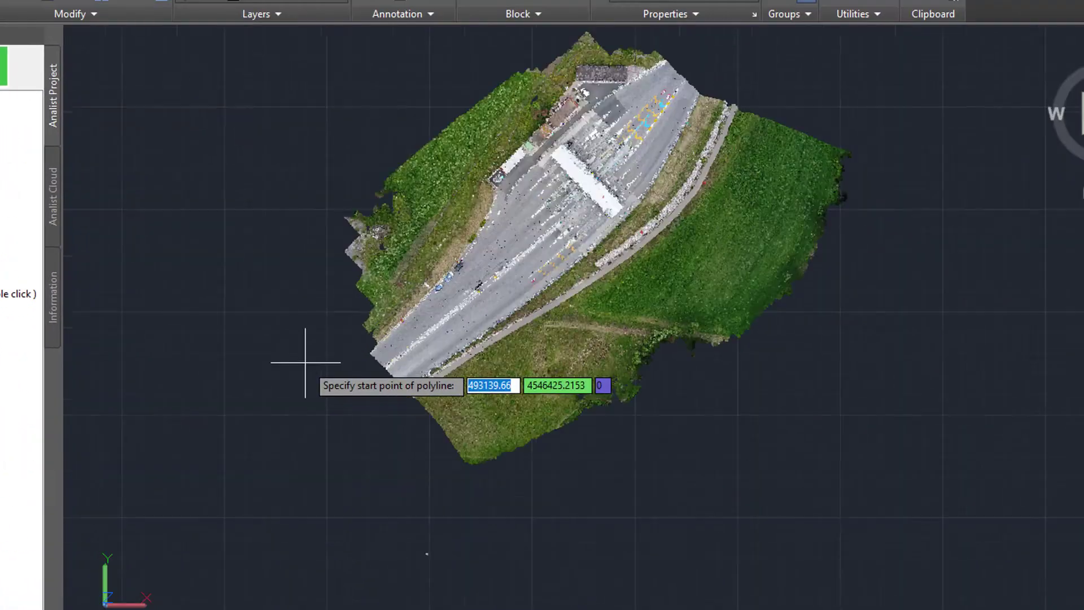
scroll(423, 380, "up", 2)
scroll(354, 195, "up", 2)
scroll(355, 194, "up", 2)
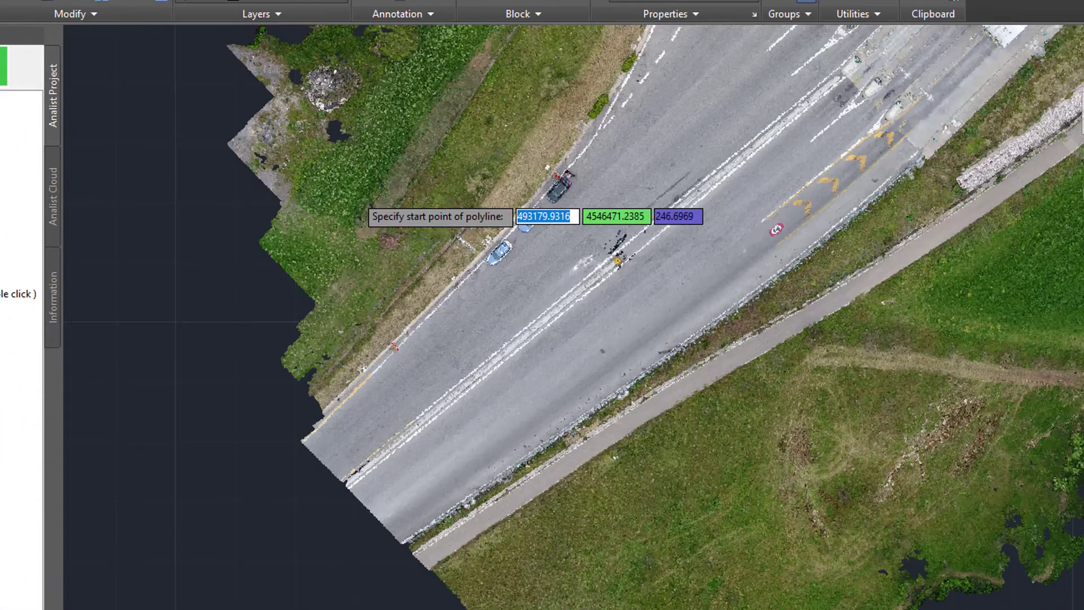
scroll(445, 242, "up", 2)
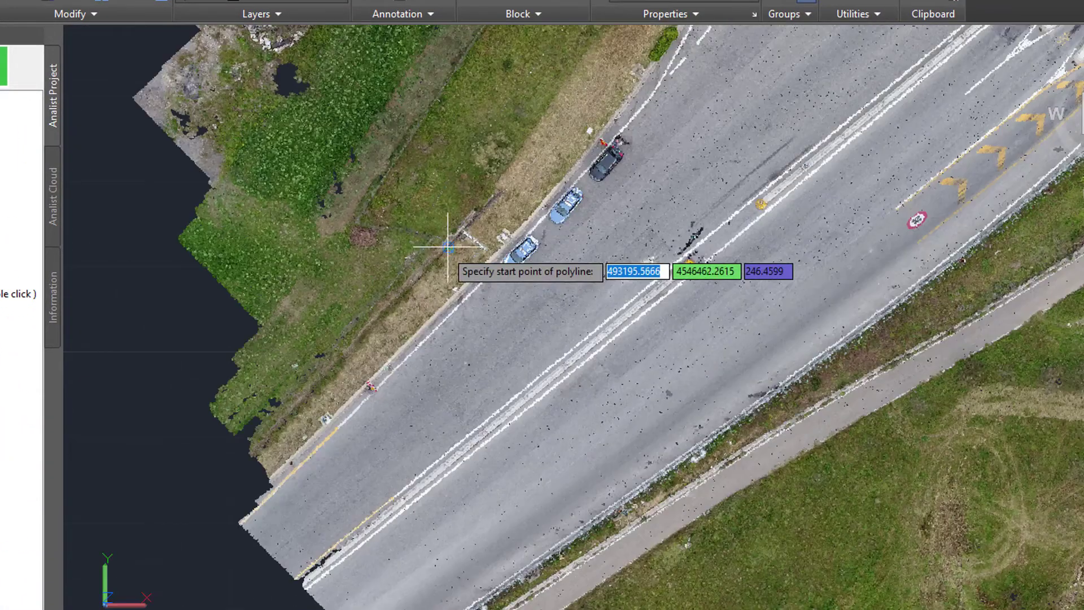
Step: Trace the road's left edge with 3D polyline vertices past the kiosk to the far building
left_click(259, 477)
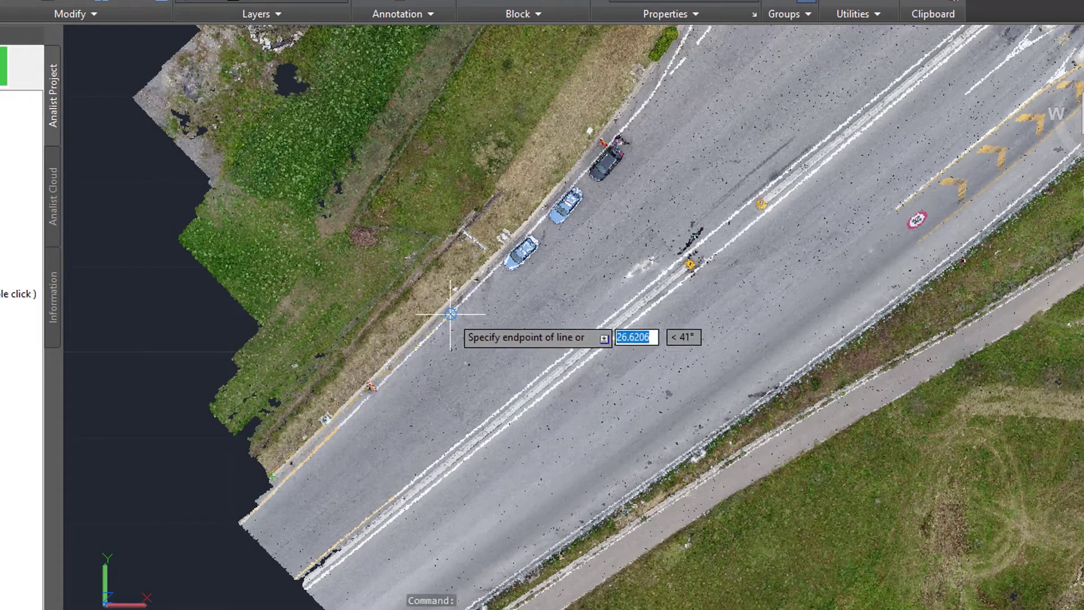
left_click(514, 235)
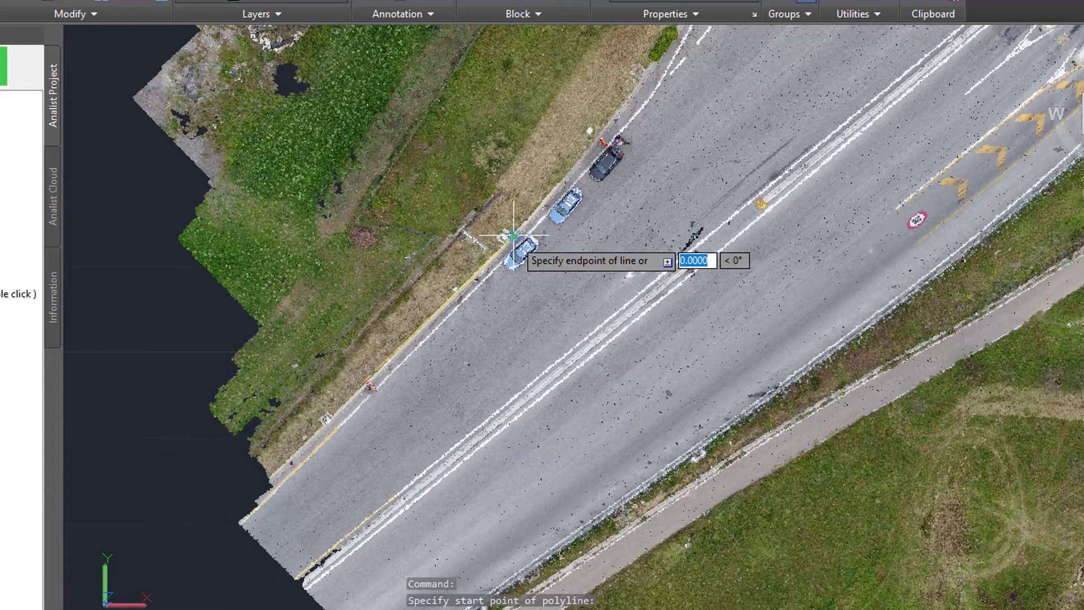
left_click(656, 68)
middle_click_drag(656, 68, 421, 425)
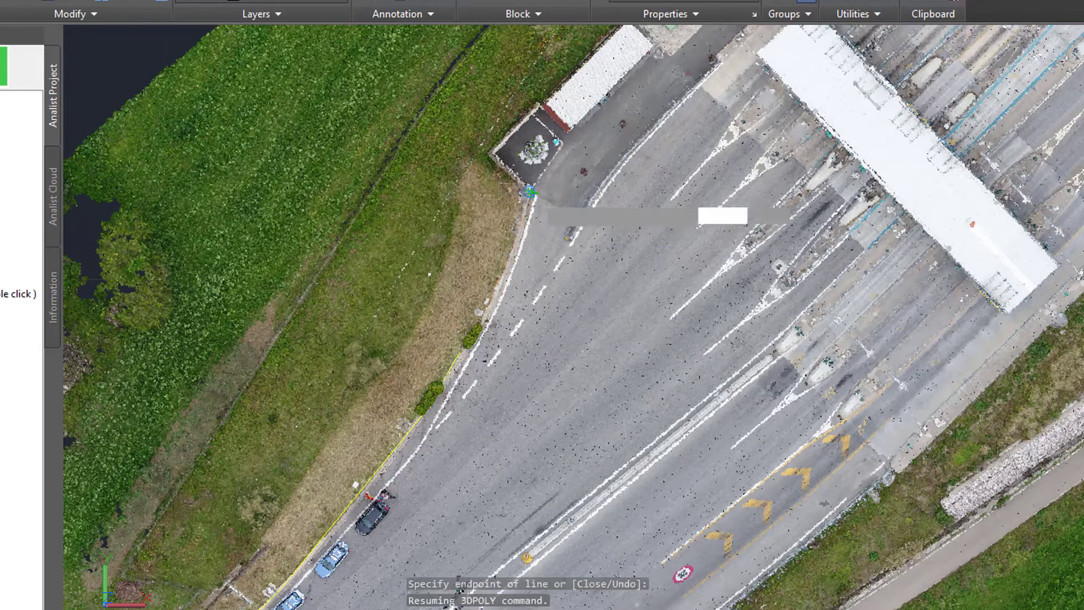
left_click(559, 143)
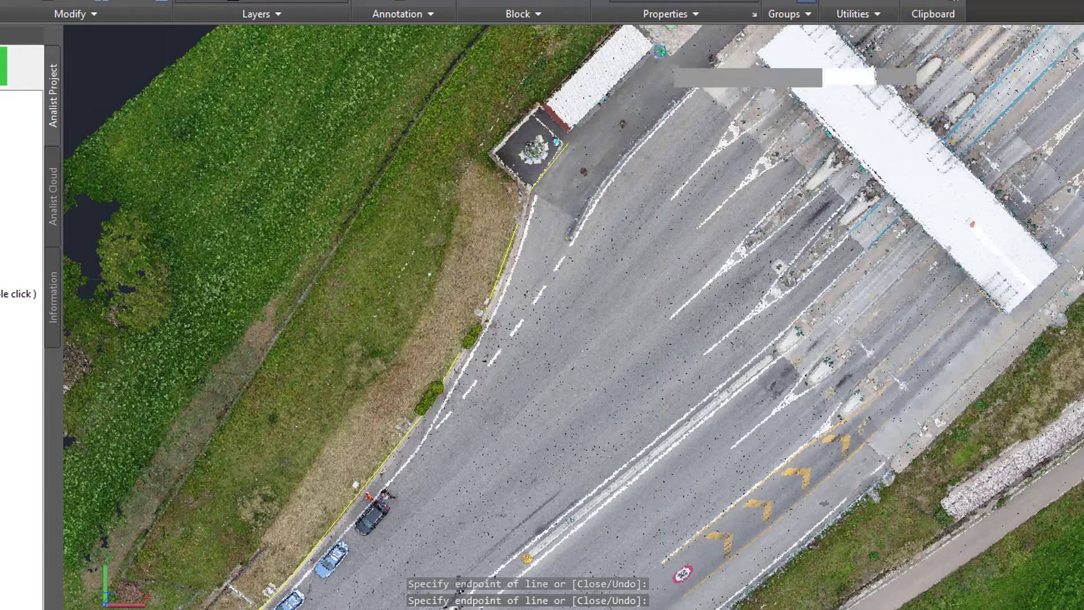
middle_click_drag(660, 52, 551, 251)
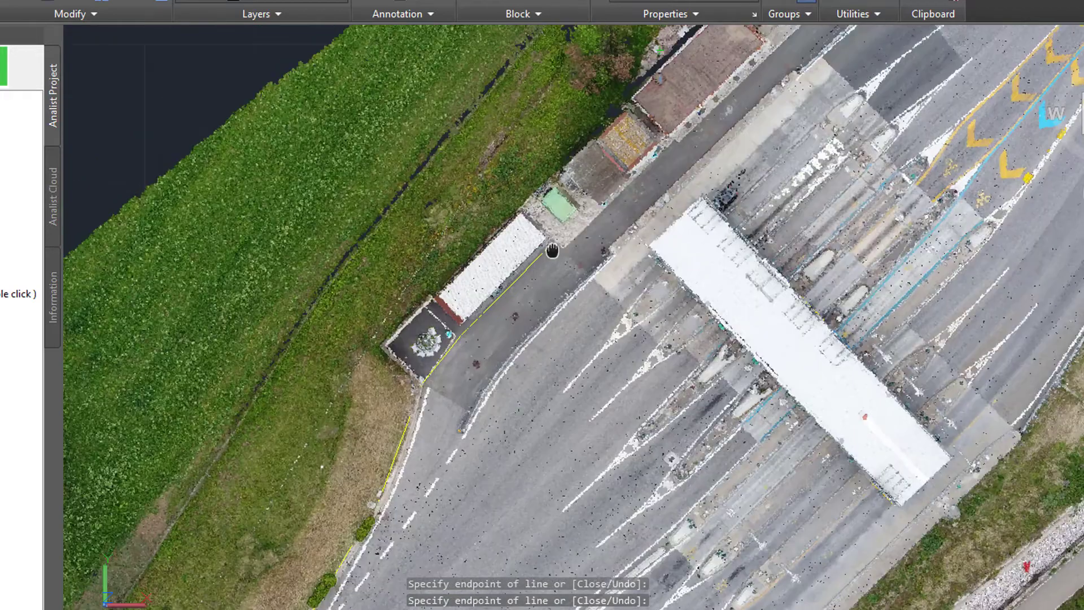
middle_click_drag(551, 251, 506, 289)
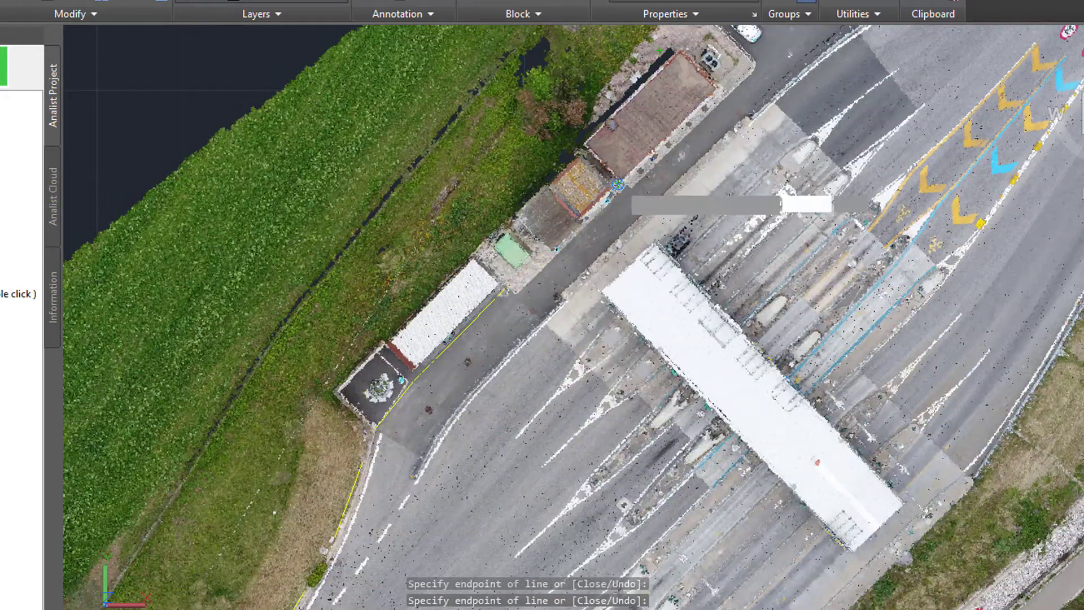
middle_click(619, 185)
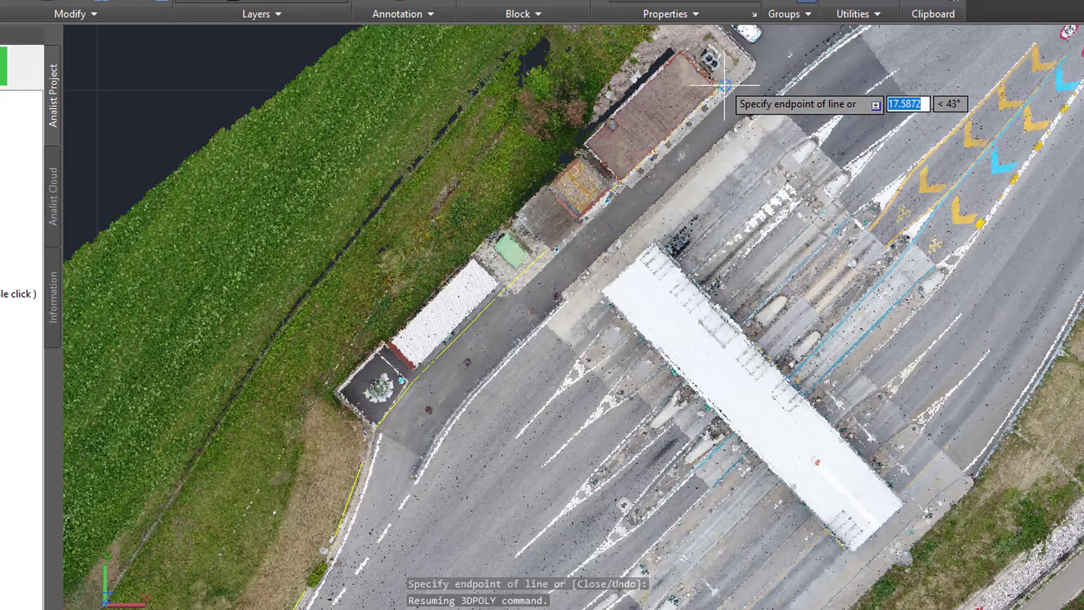
middle_click_drag(724, 86, 587, 263)
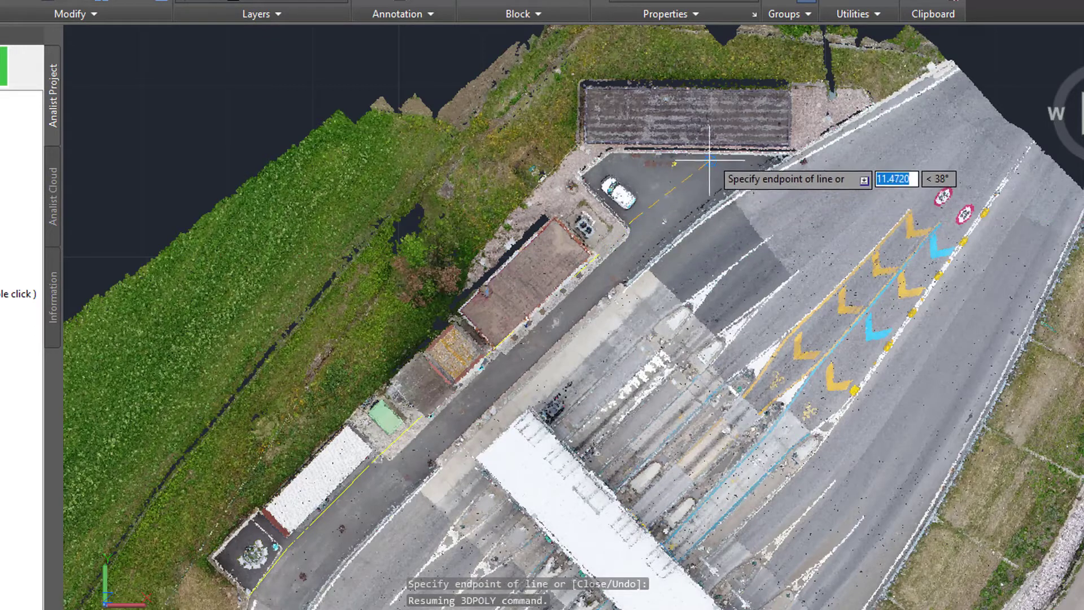
left_click(790, 90)
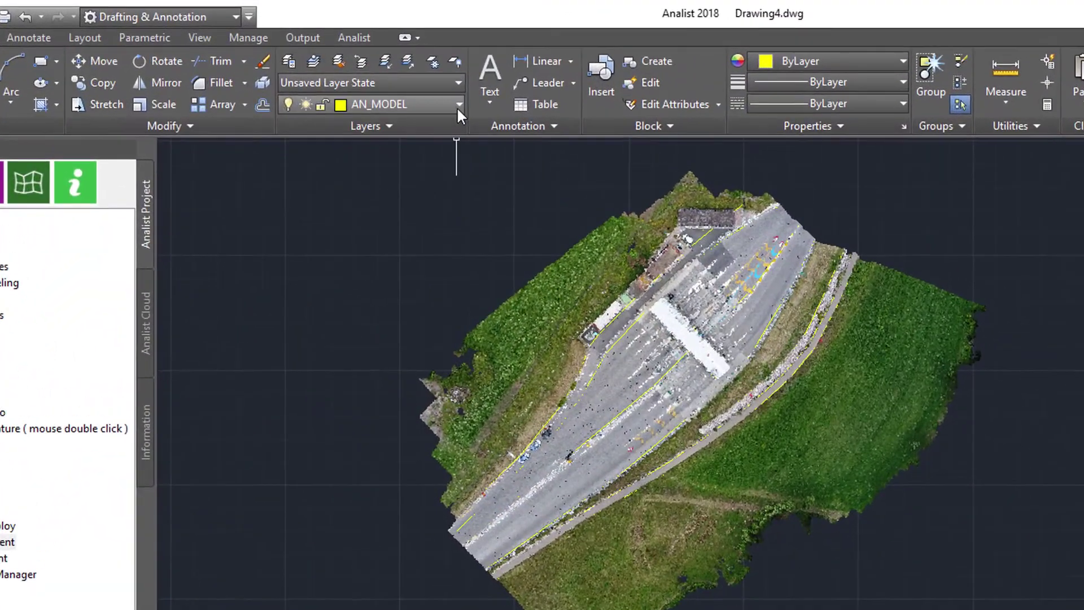
Step: Turn off layer 0 to hide the Incidente point cloud
left_click(455, 105)
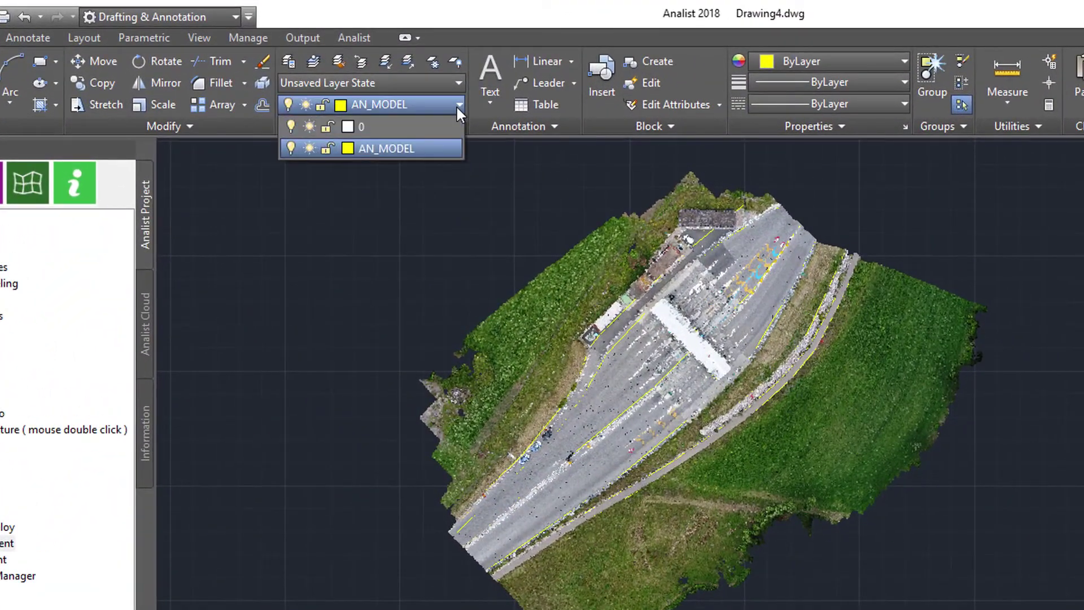
left_click(291, 126)
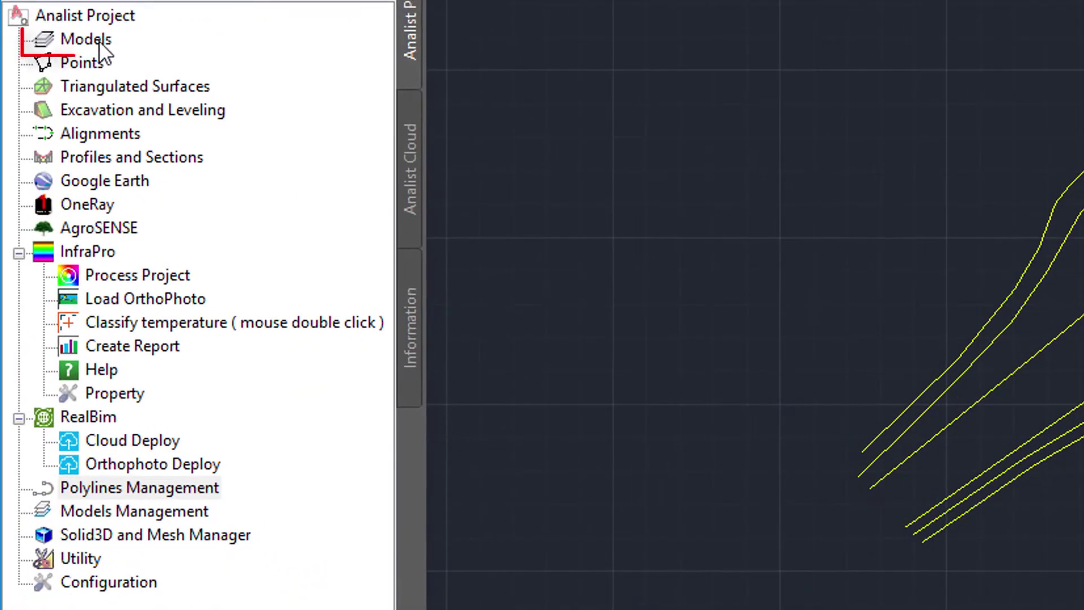
Step: Create the Model_Road model from the AN_MODEL layer under Models
left_click(99, 41)
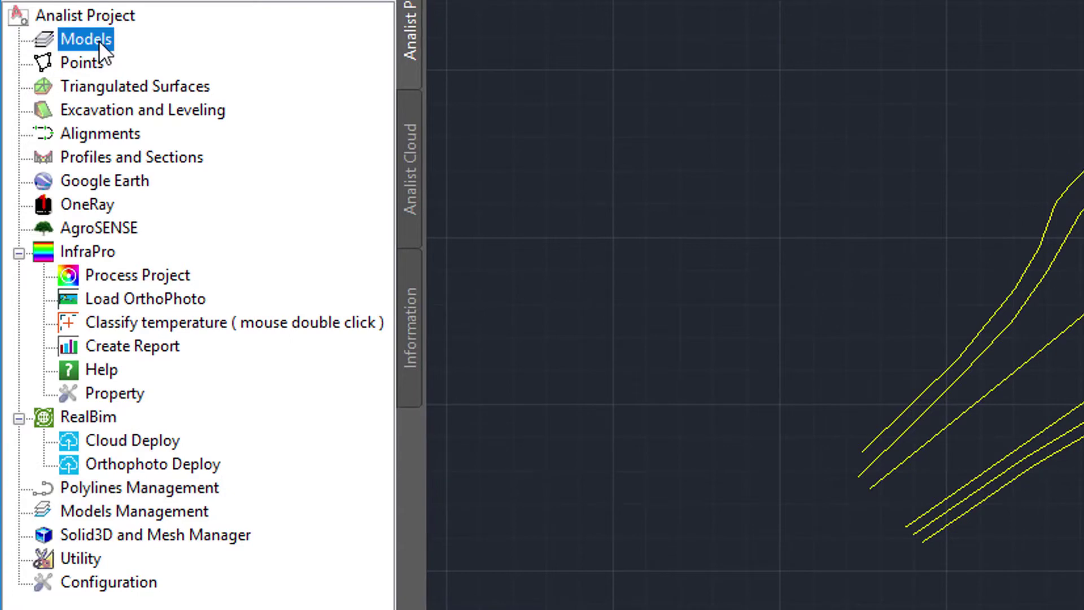
right_click(99, 40)
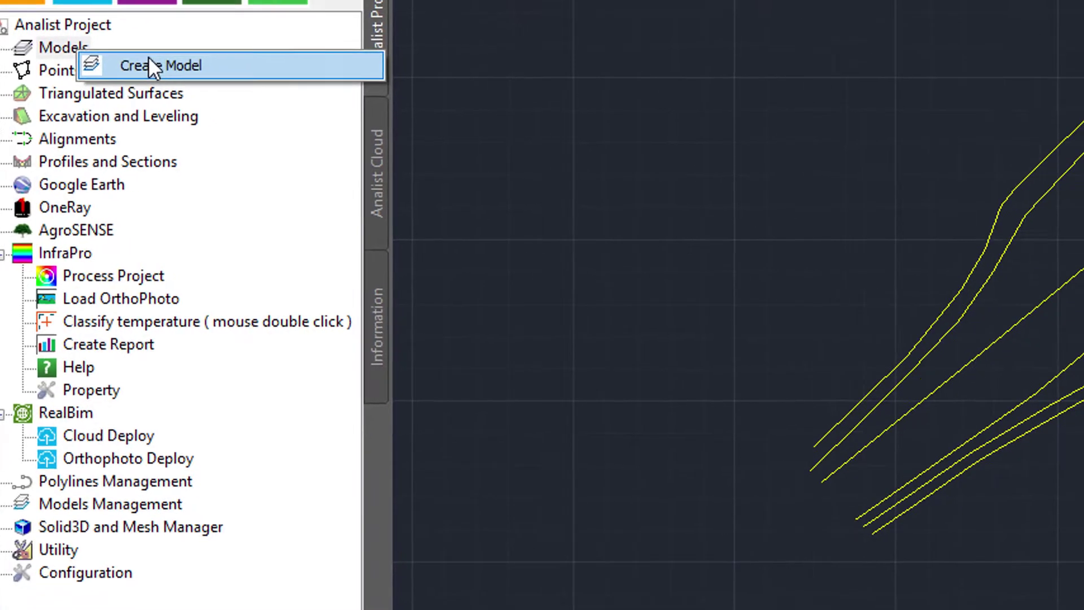
left_click(148, 65)
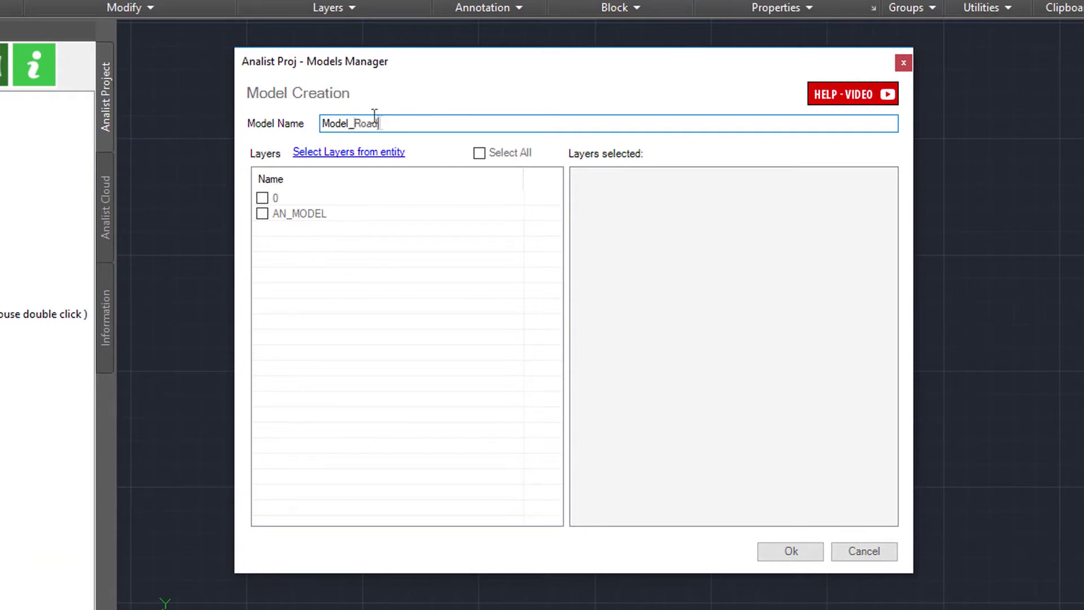
left_click(264, 214)
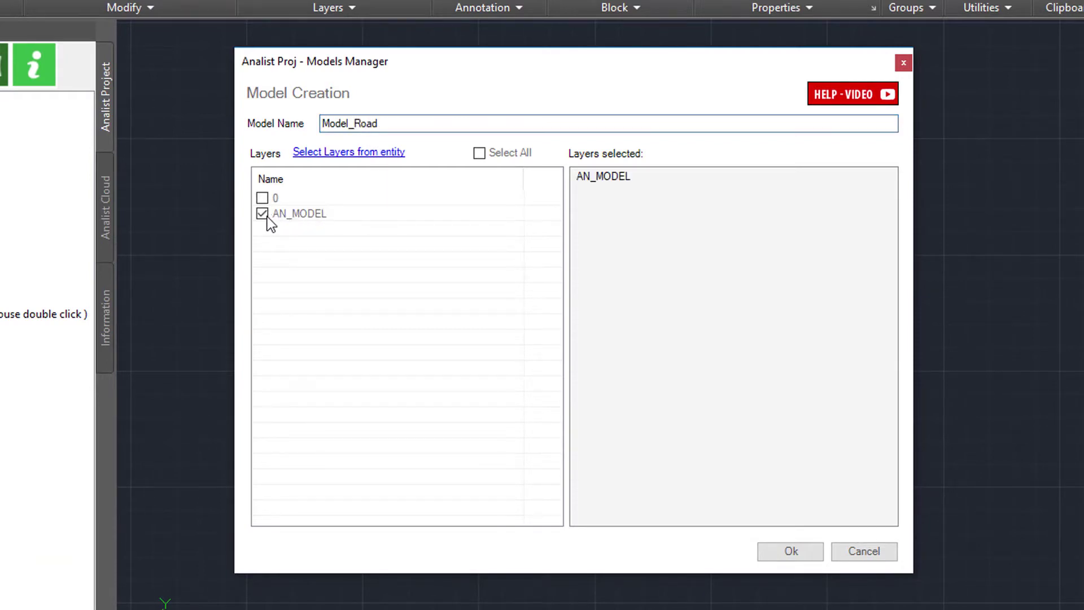
left_click(790, 551)
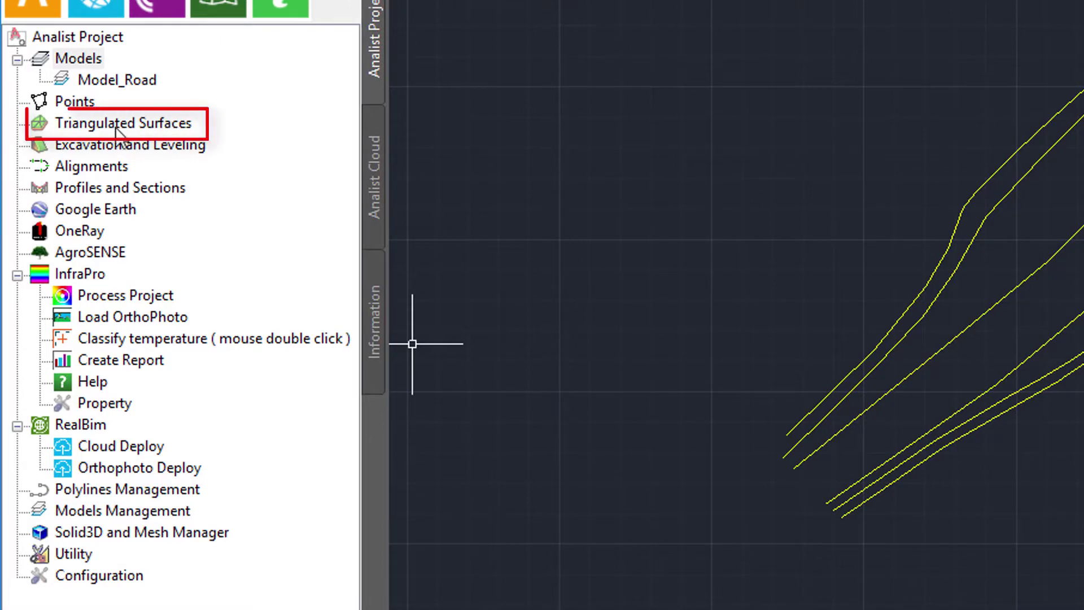
Step: Triangulate Model_Road into the Surface_Road TIN surface and dismiss the warnings report
left_click(85, 122)
right_click(85, 122)
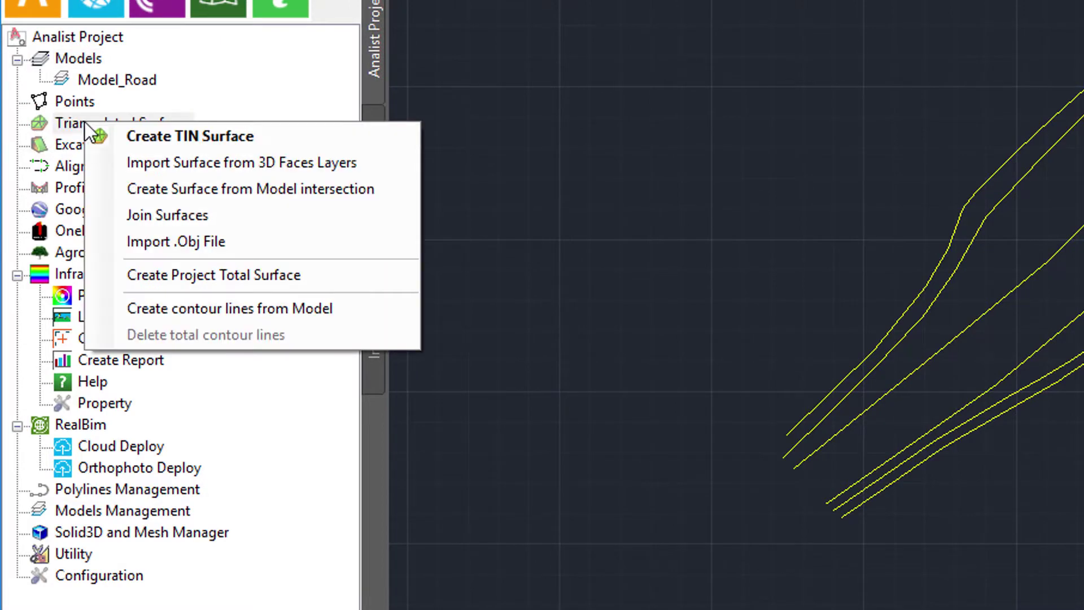
left_click(143, 136)
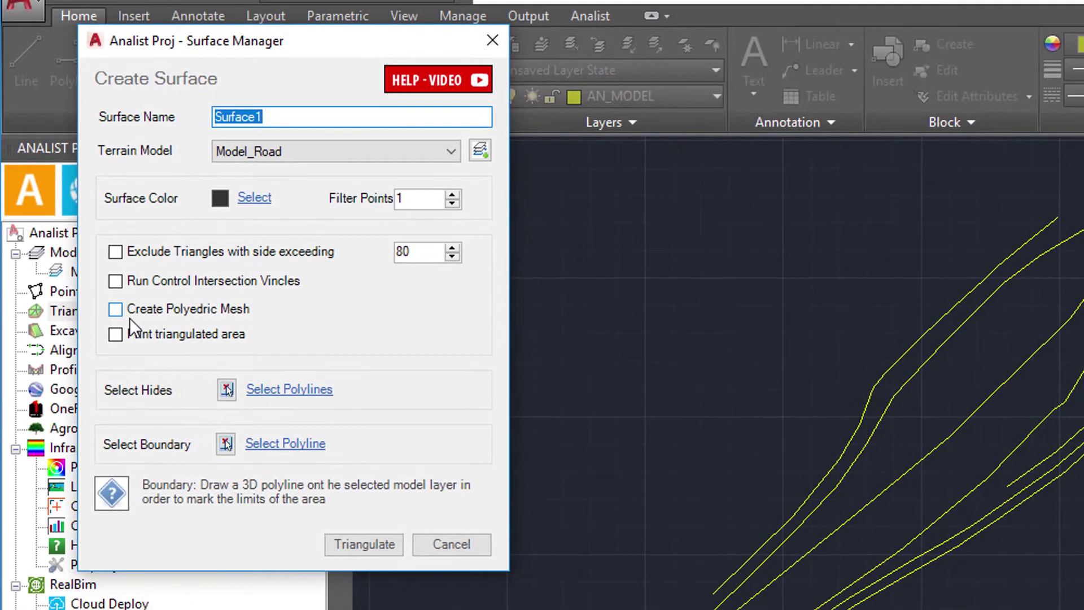
left_click(288, 120)
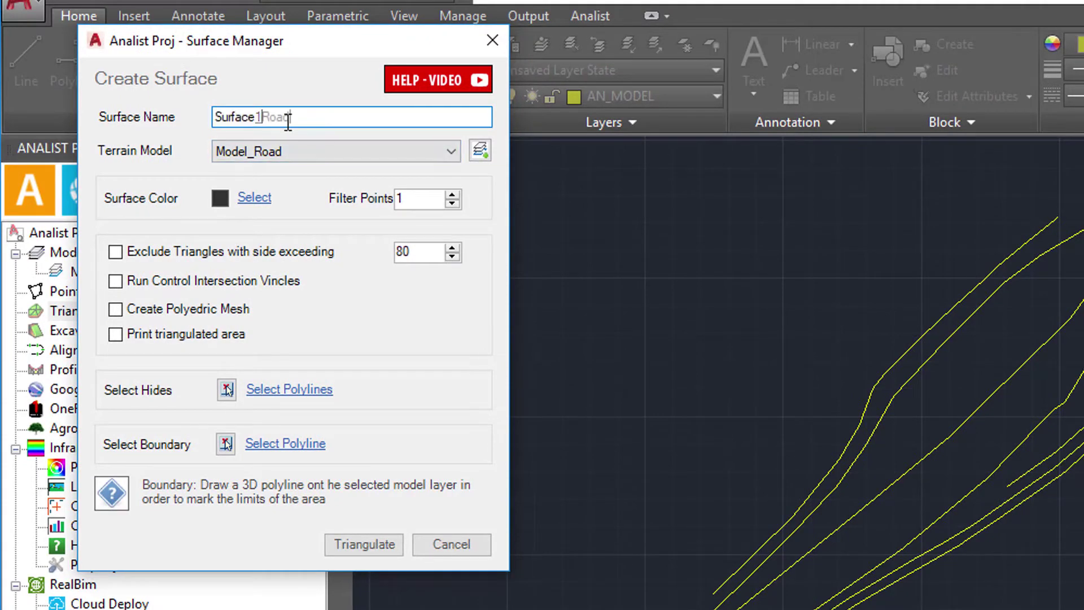
left_click(373, 545)
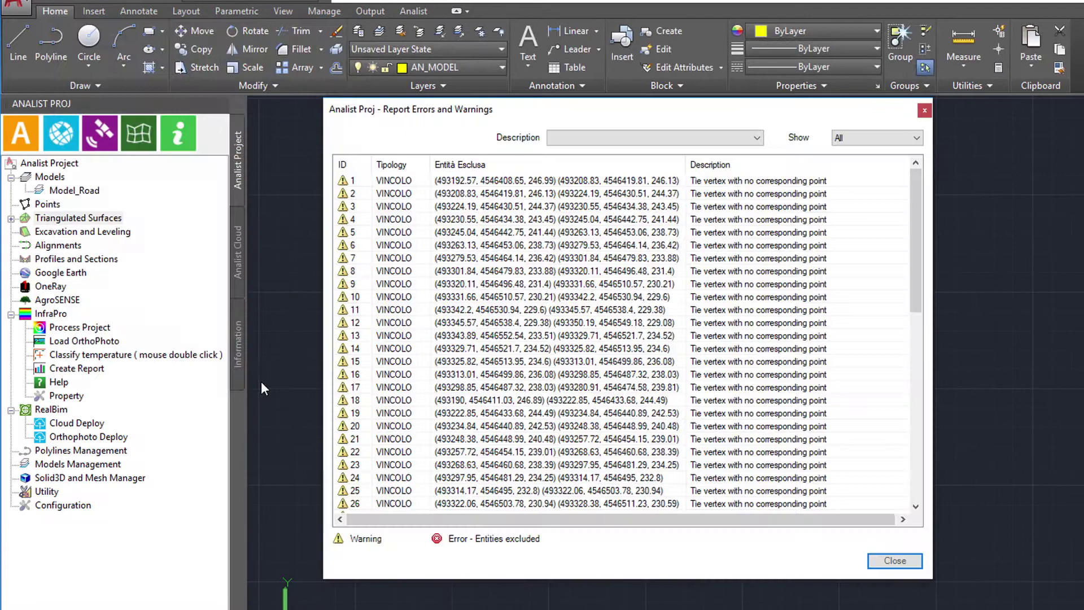
left_click(883, 561)
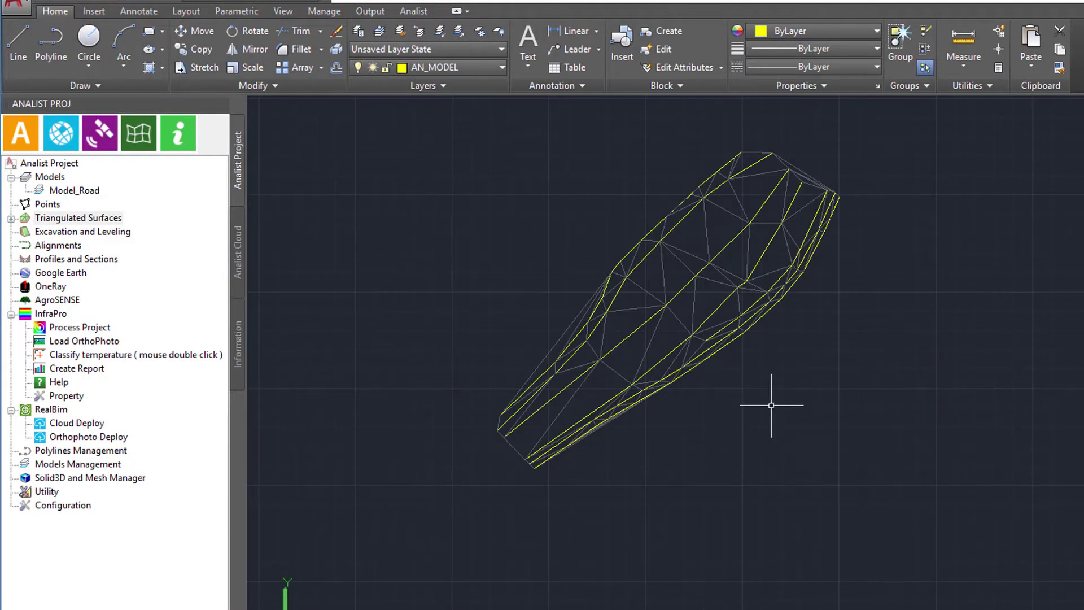
scroll(770, 399, "up", 2)
middle_click_drag(770, 399, 763, 354)
scroll(764, 354, "down", 2)
scroll(777, 437, "down", 2)
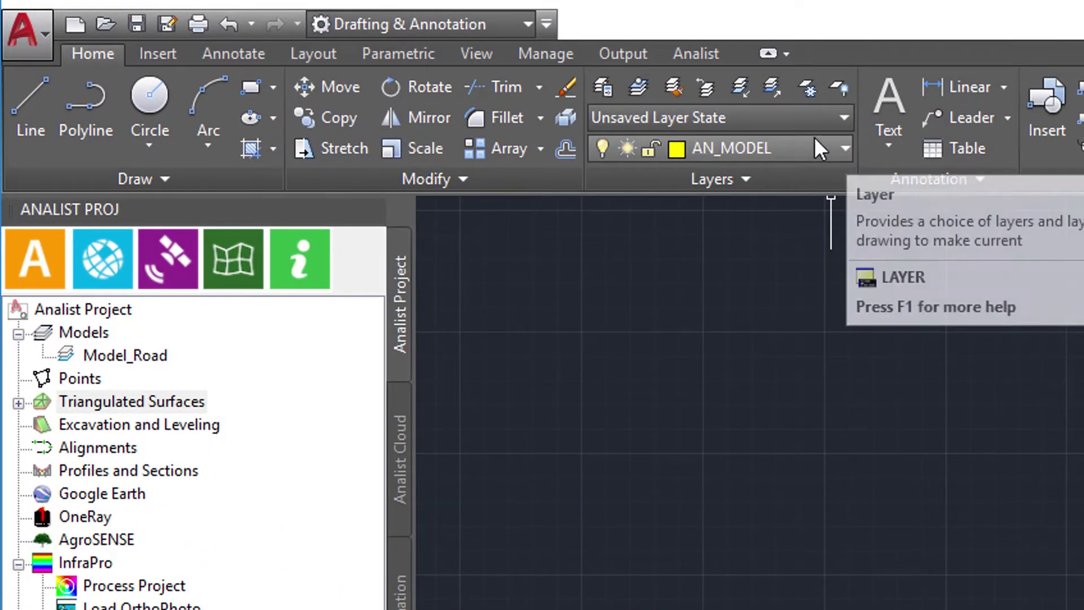
Step: Add a new layer named AN_WORK and give it the colour red
left_click(603, 86)
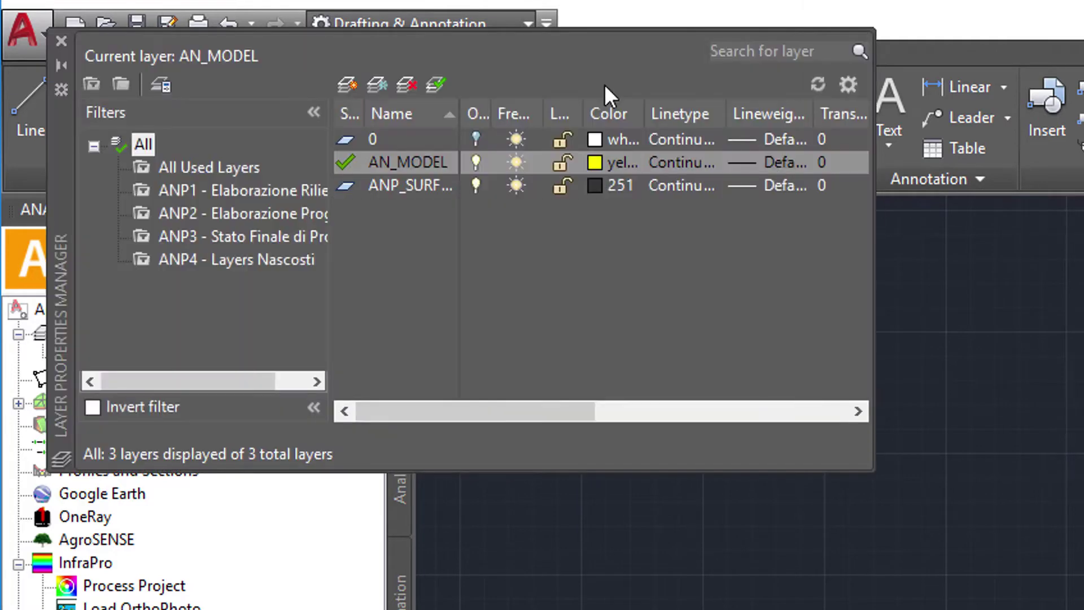
left_click(343, 83)
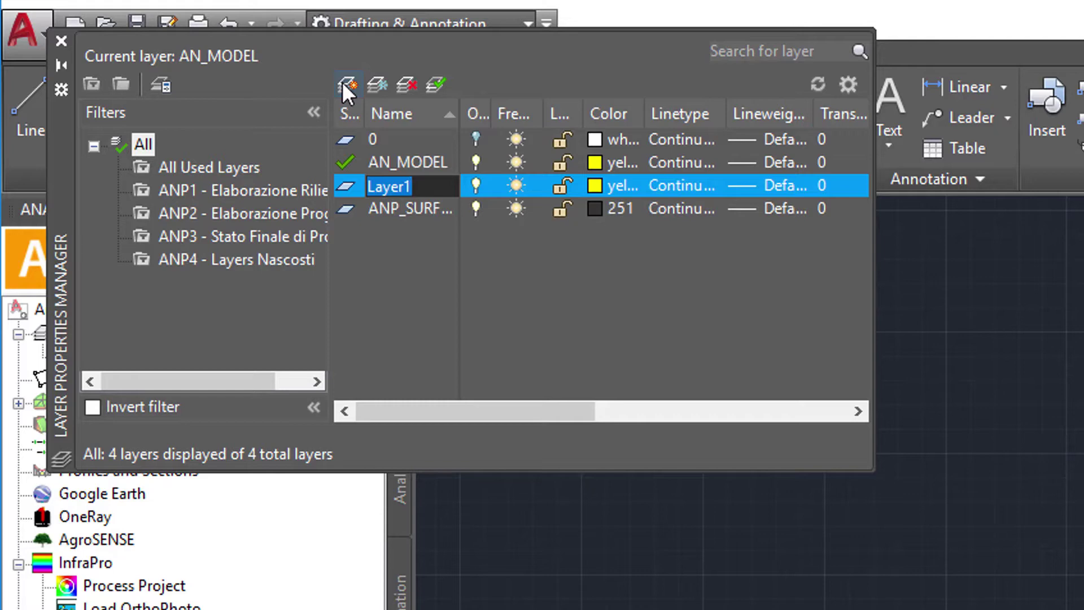
key("BackSpace")
type("AN")
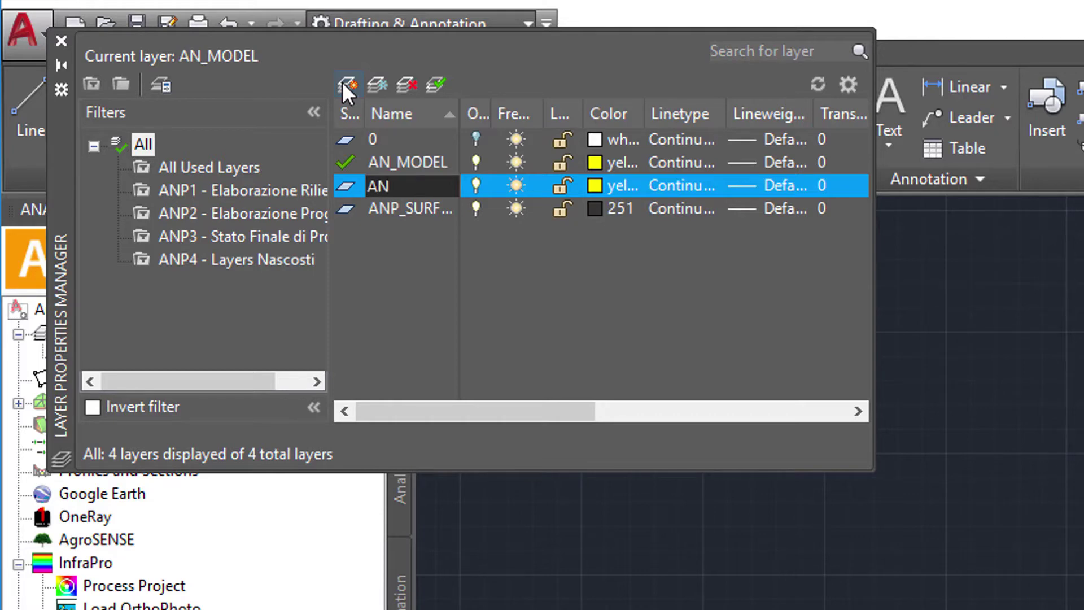
type("_WORK")
left_click(591, 185)
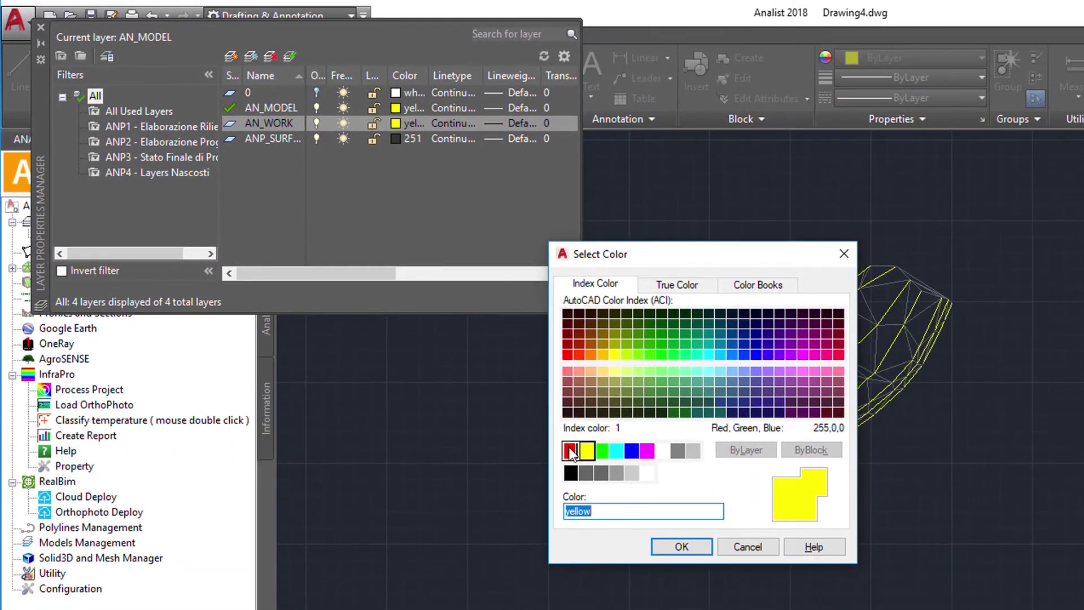
left_click(569, 449)
left_click(686, 544)
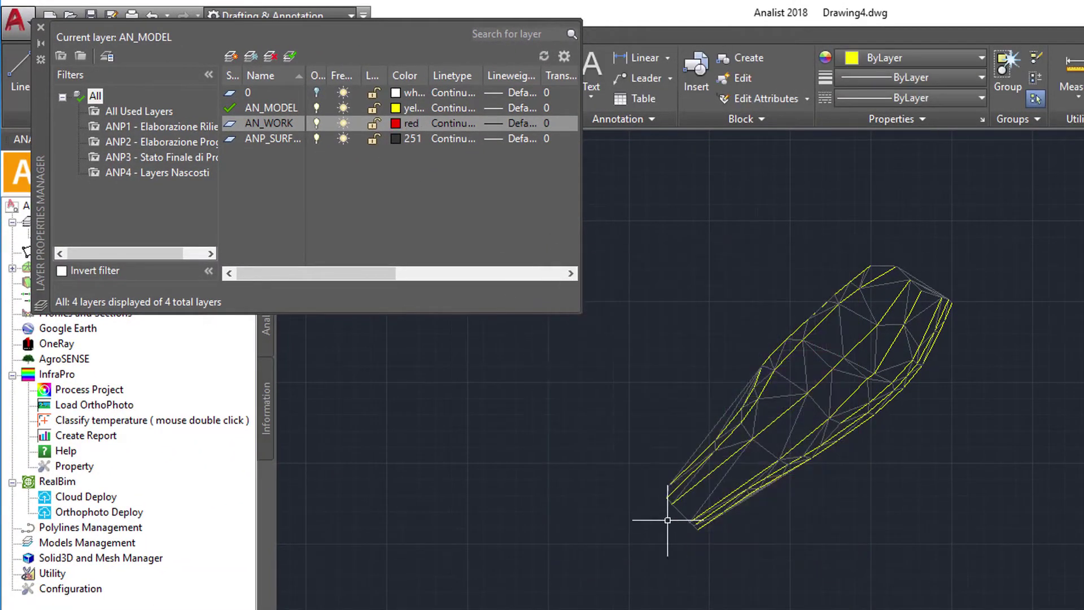
left_click(40, 28)
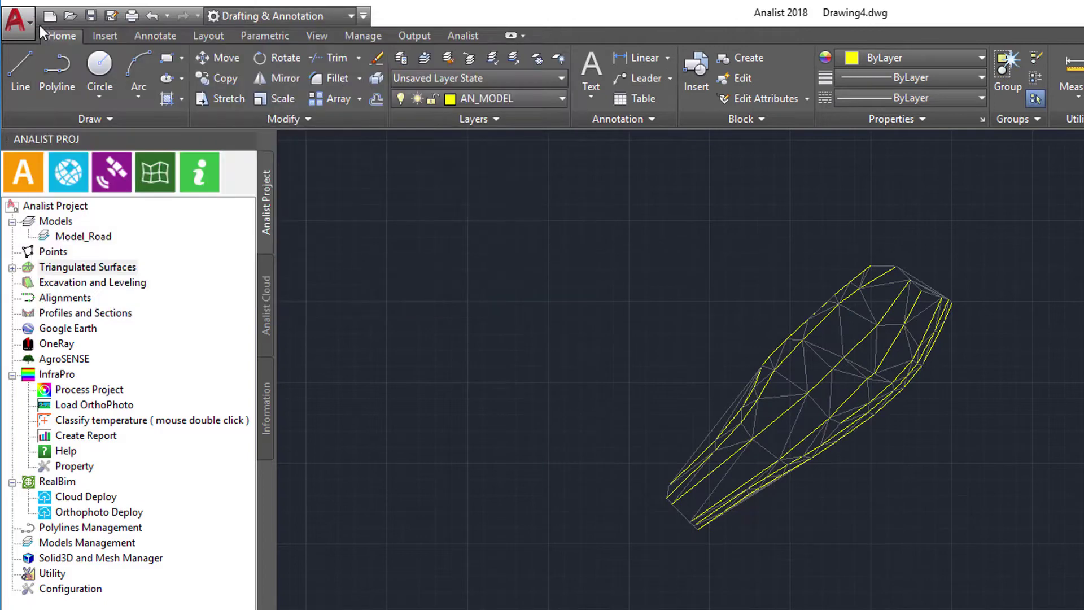
left_click(556, 95)
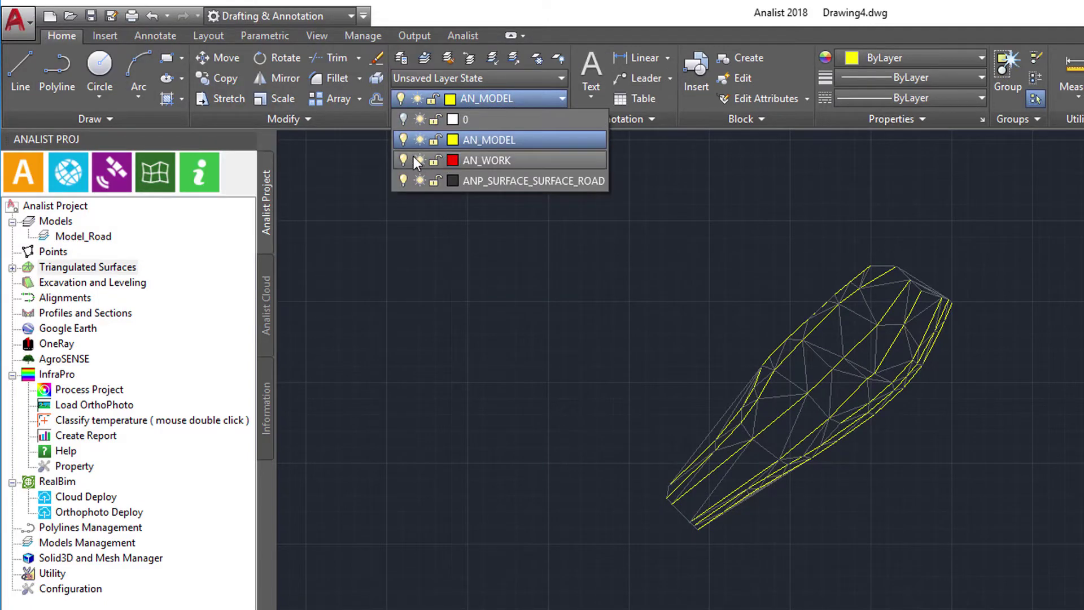
Step: Make AN_WORK current and draw the axis polyline from the surface's lower end to its upper corner
left_click(473, 160)
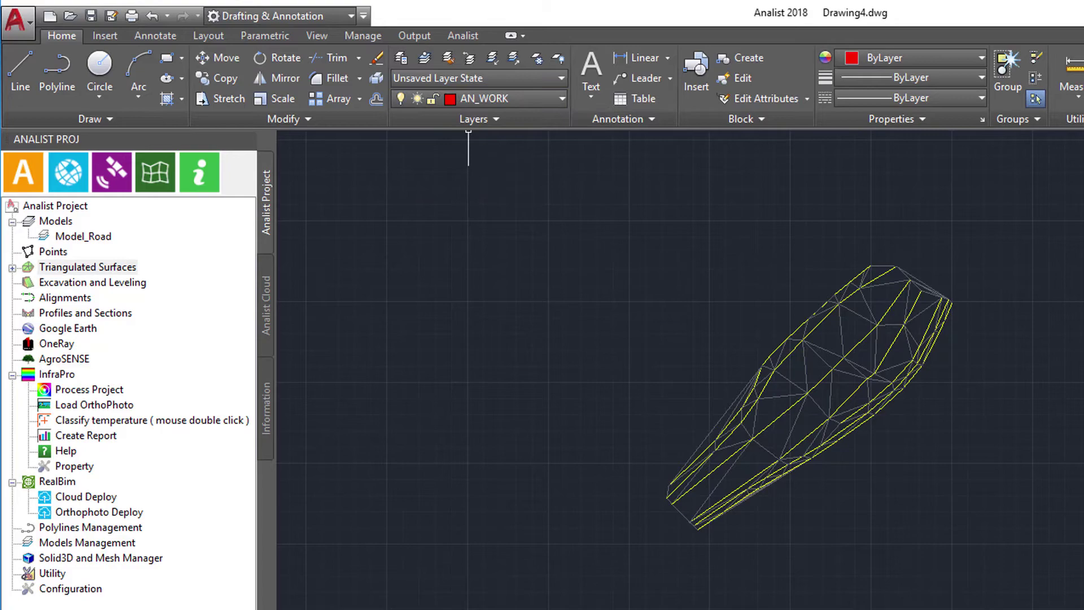
left_click(57, 67)
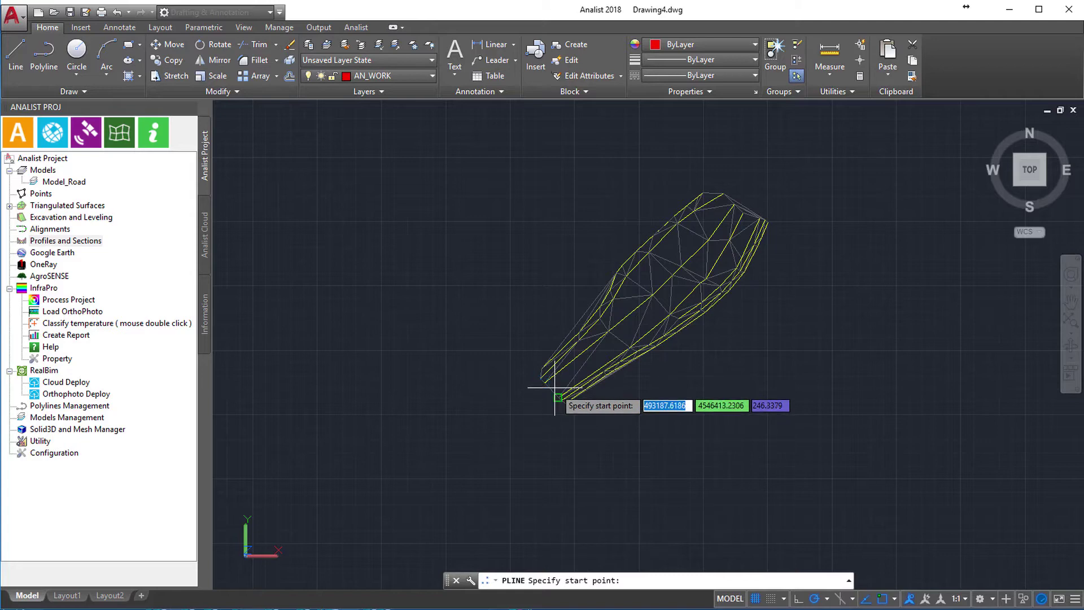
left_click(556, 394)
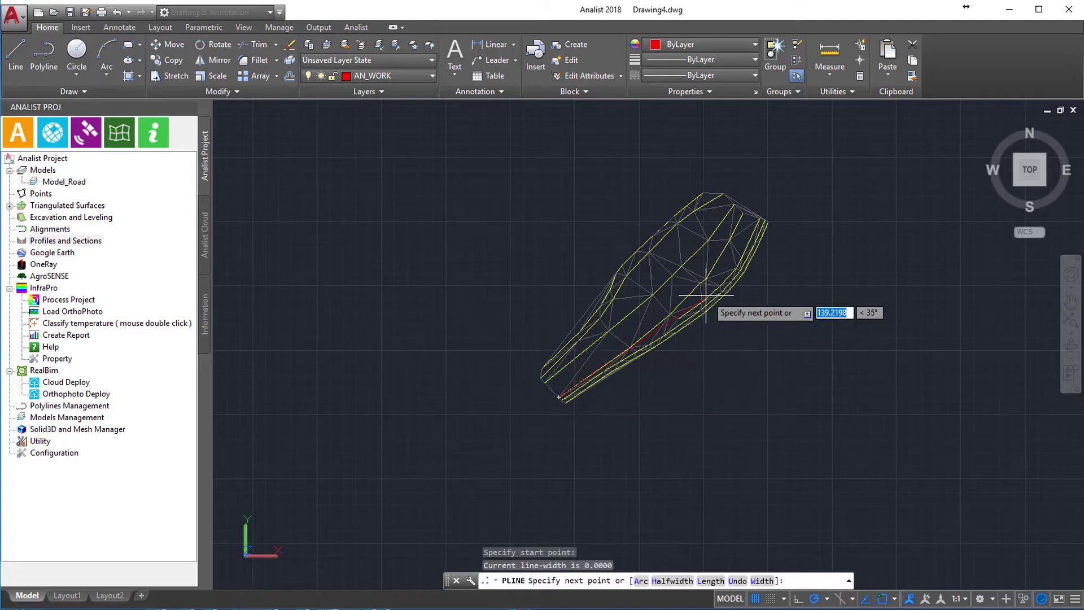
left_click(741, 205)
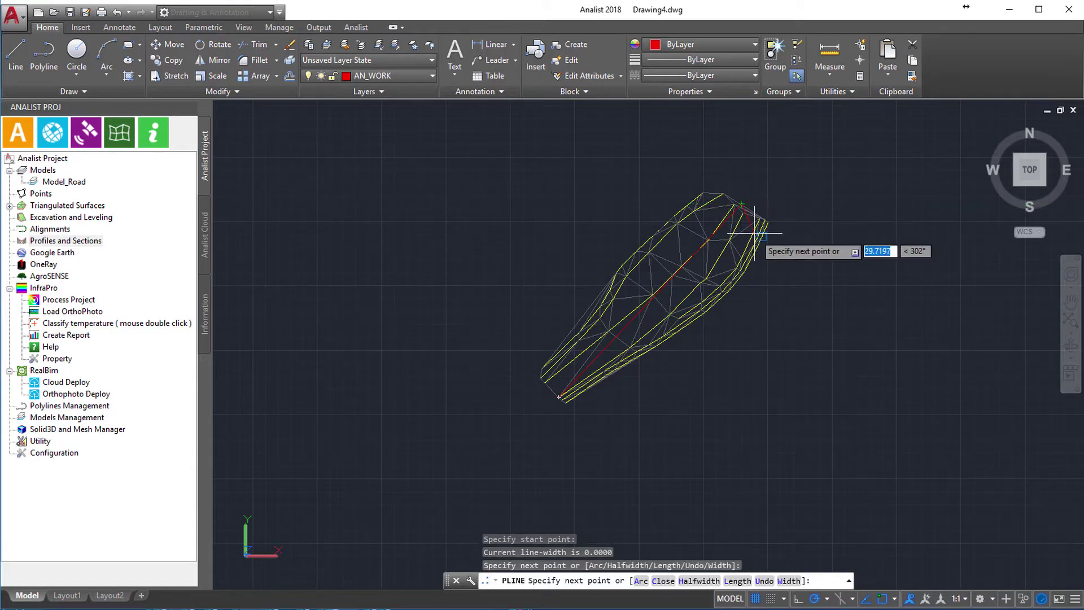
key("Escape")
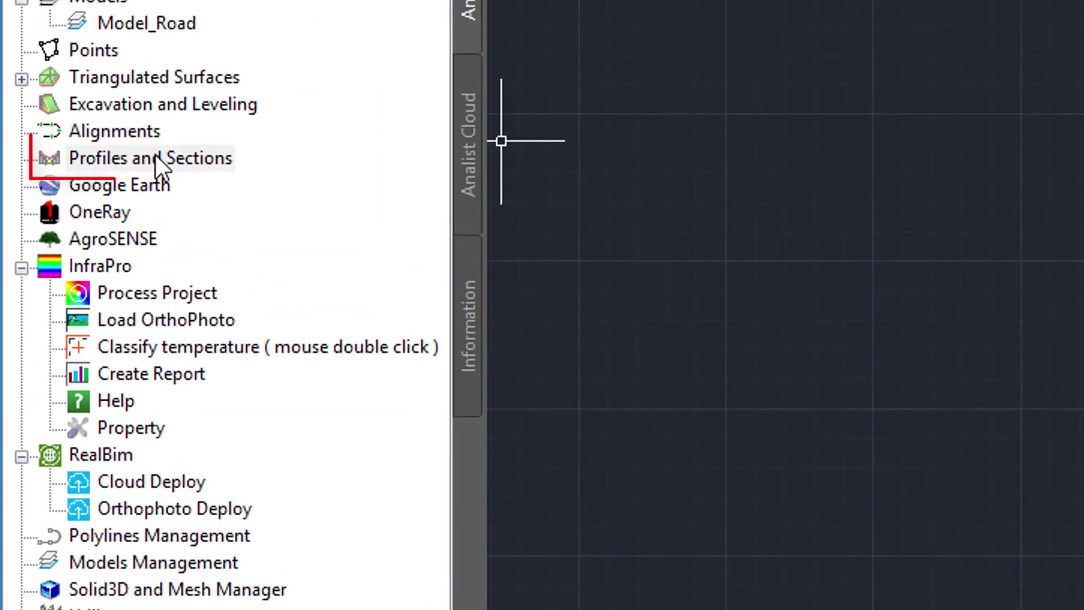
Step: Generate PROFILE1 from the red axis polyline and place its drawing beside the surface
left_click(67, 241)
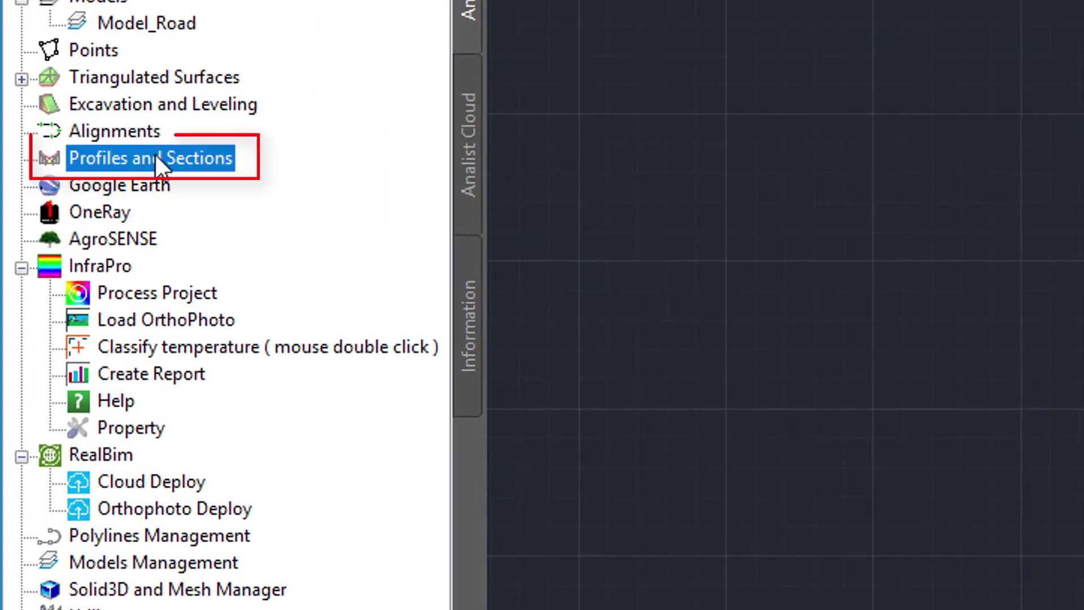
double_click(155, 154)
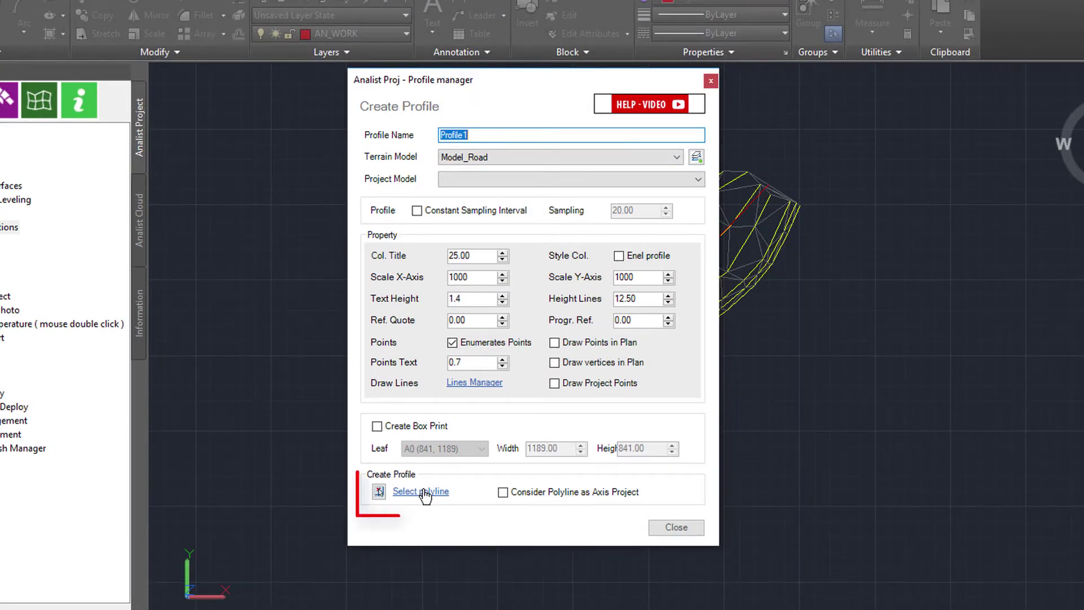
left_click(424, 496)
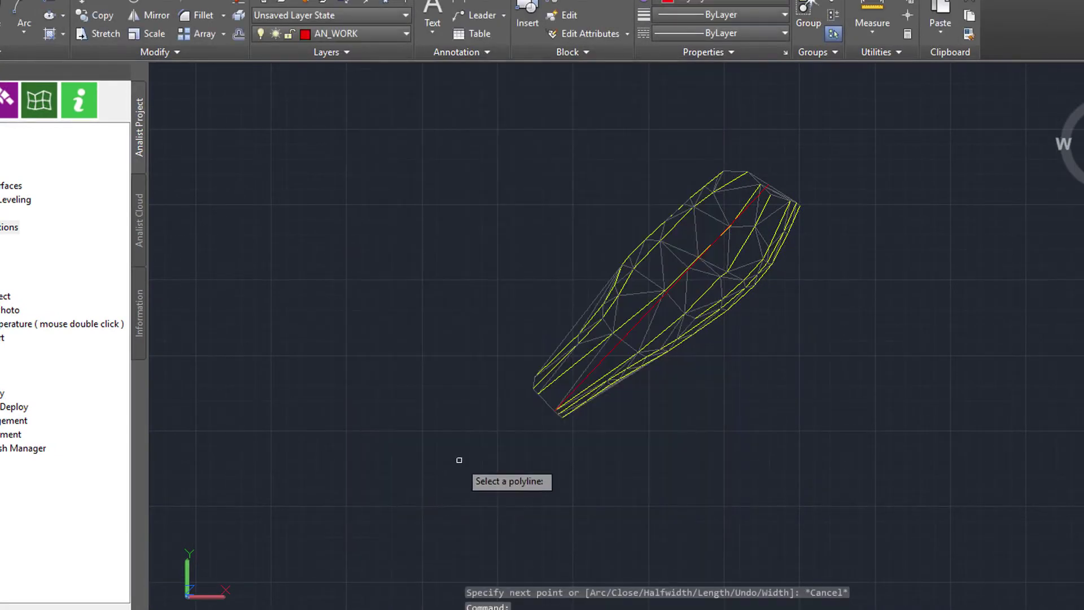
left_click(601, 365)
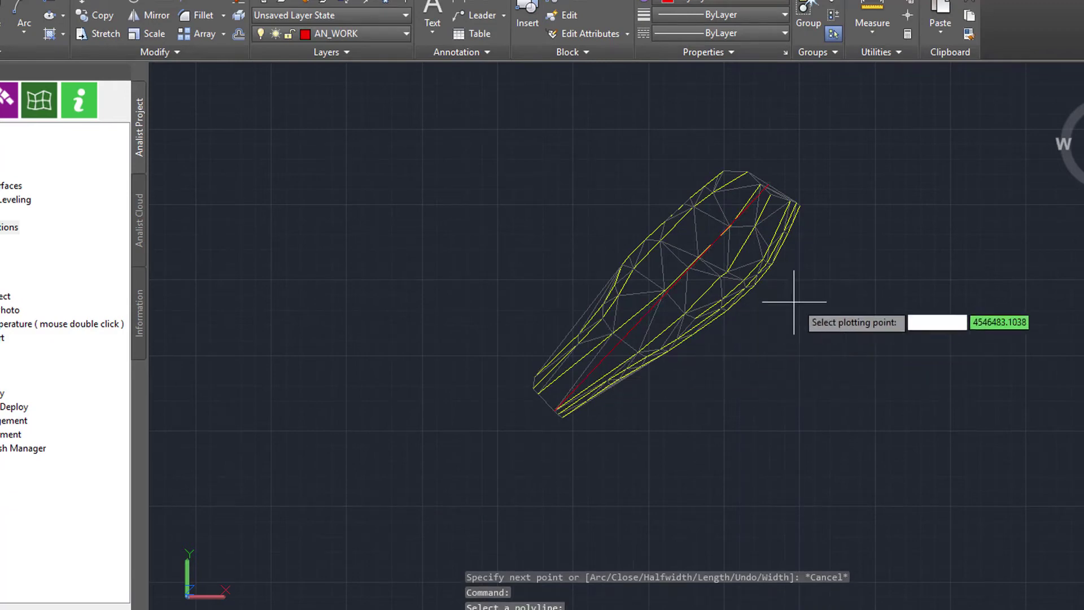
left_click(900, 259)
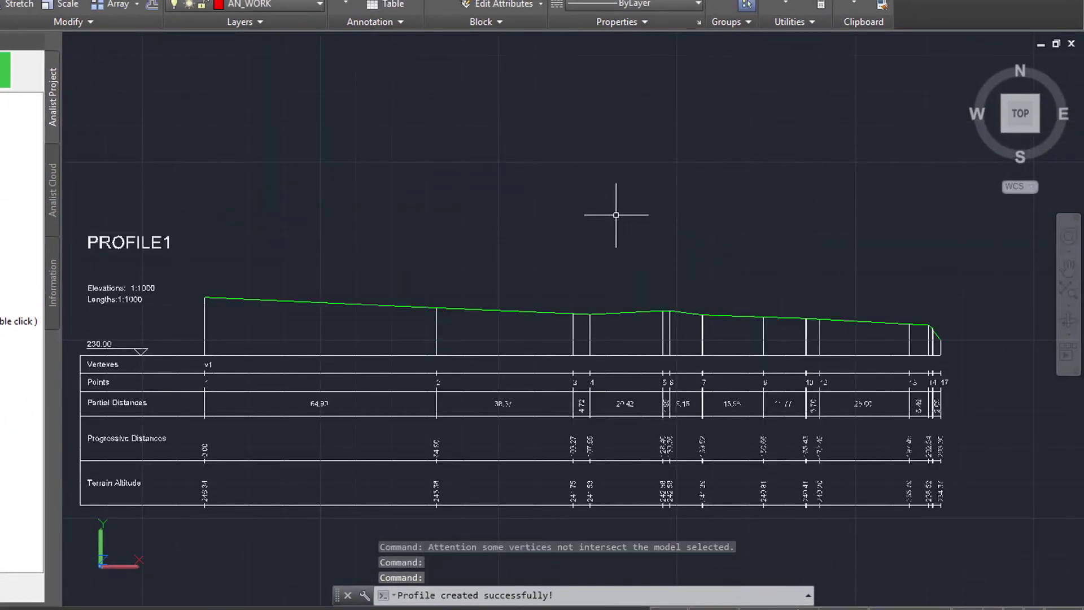
scroll(615, 214, "down", 2)
scroll(616, 214, "down", 2)
middle_click_drag(358, 314, 500, 328)
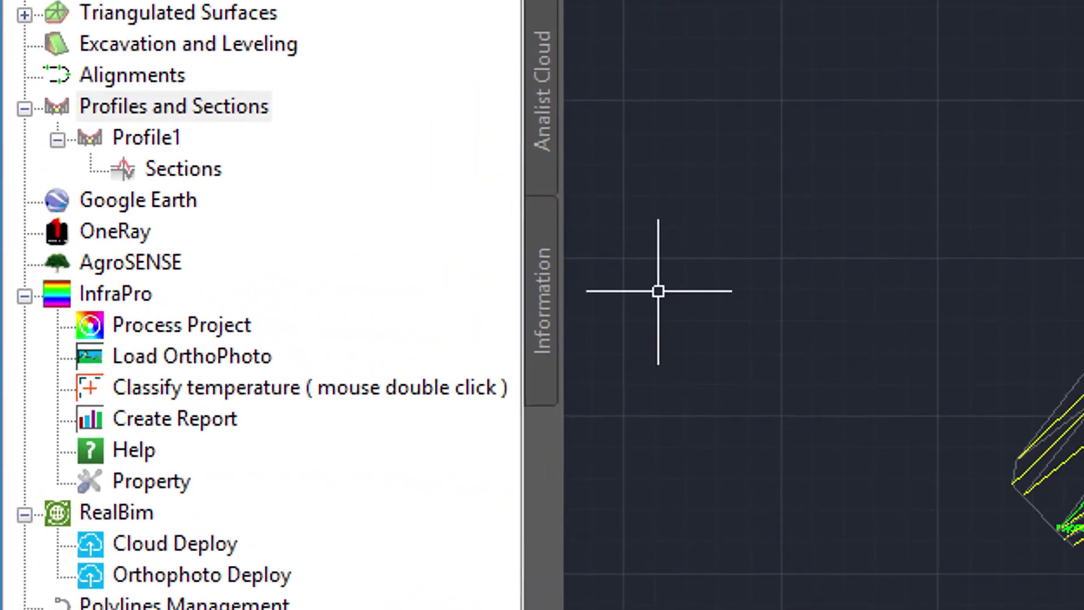
Step: Insert Profile1's automatic section tracks with spacing 10 and length 5 left and right
left_click(206, 174)
right_click(203, 176)
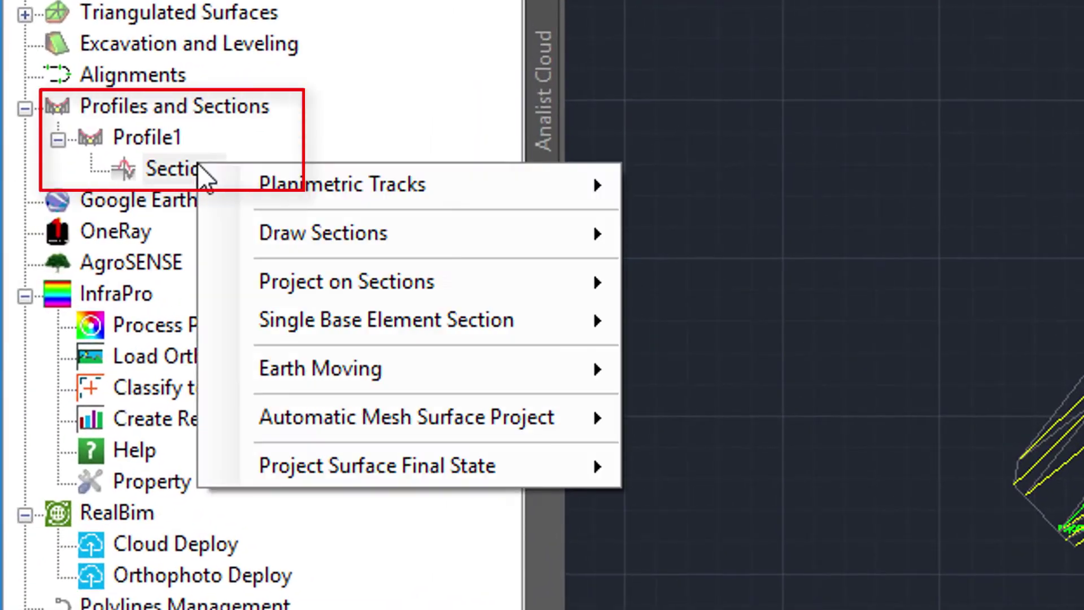
mouse_move(411, 184)
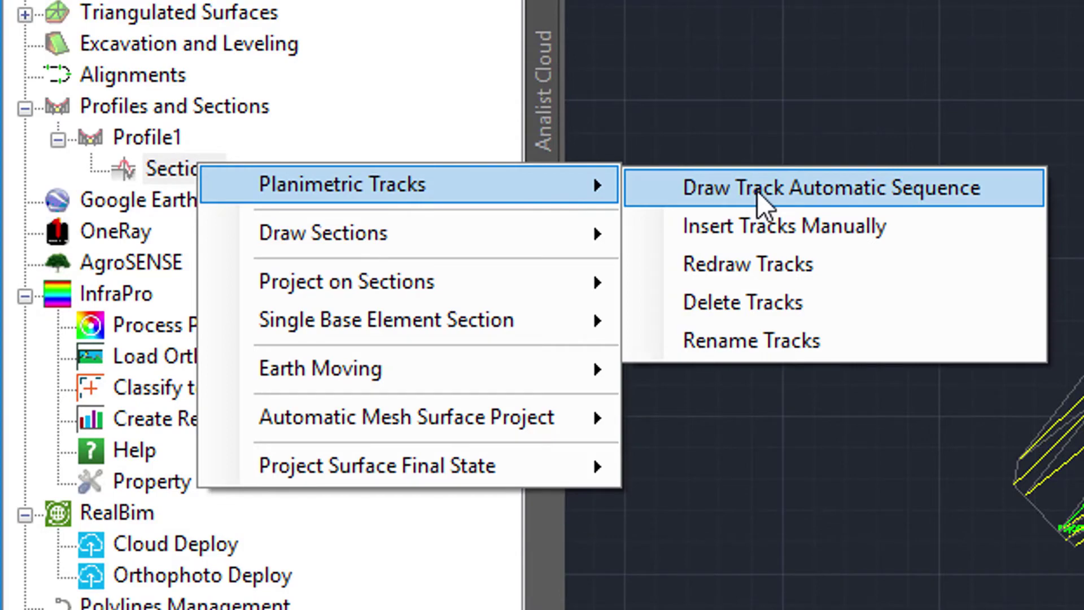
left_click(763, 201)
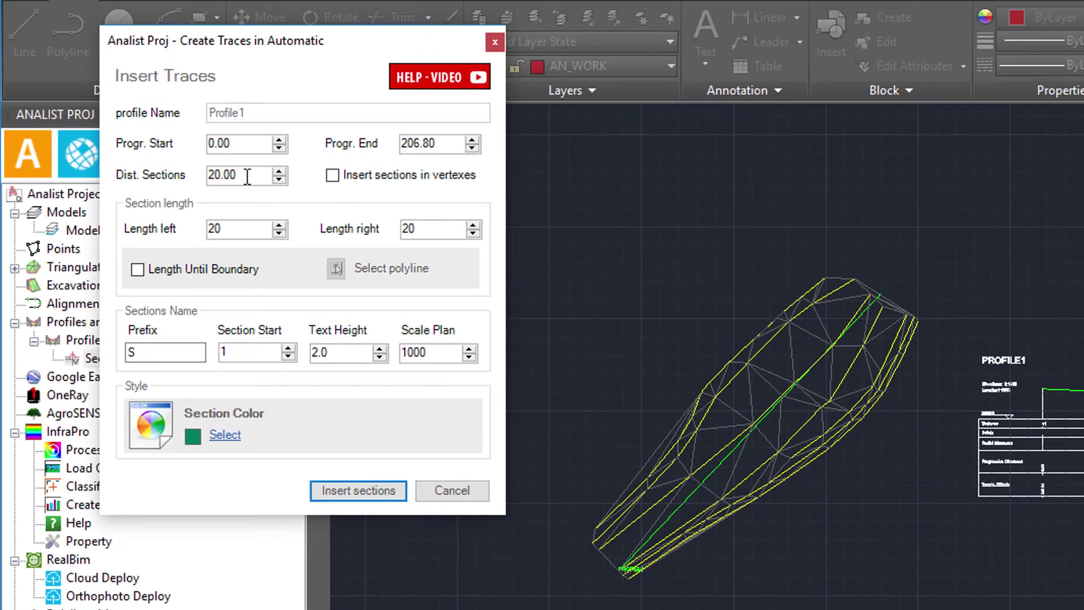
left_click_drag(247, 175, 188, 175)
type("5")
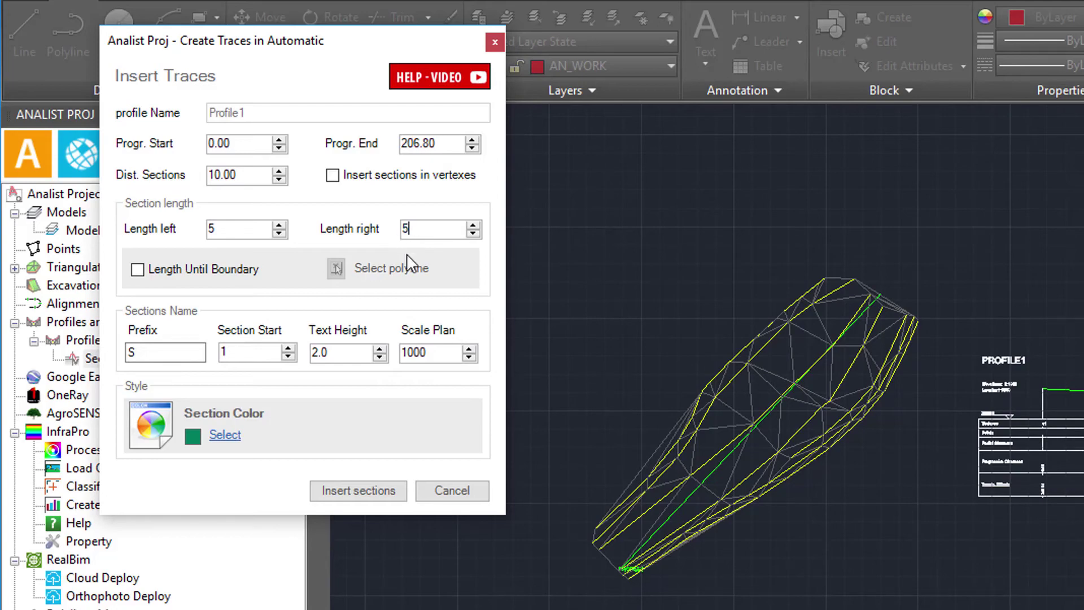
left_click(357, 491)
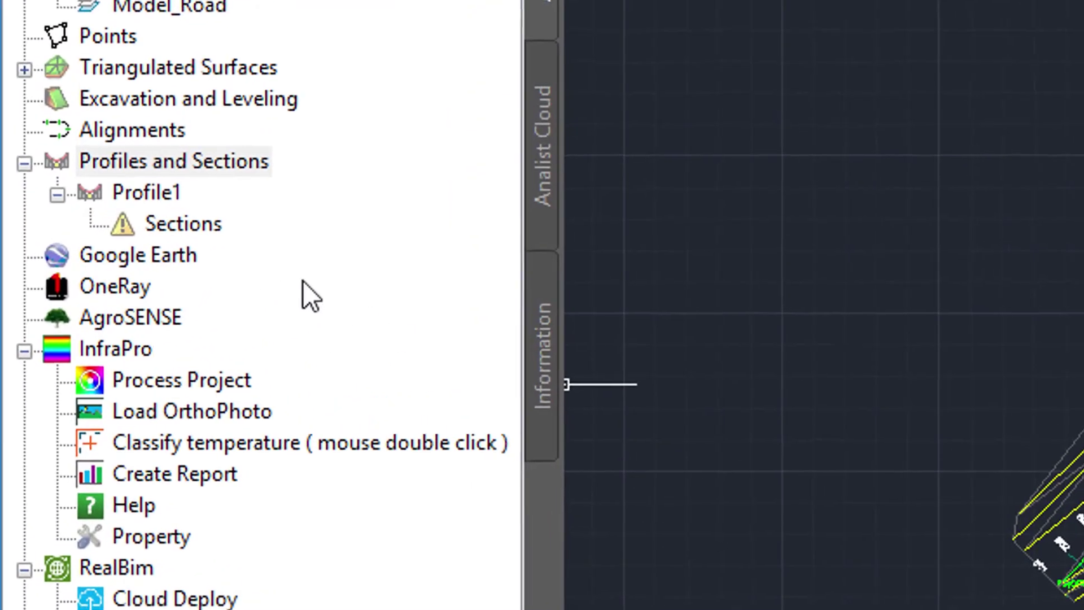
Step: Generate Profile1's section drawings at 500 horizontal and vertical scale
left_click(187, 229)
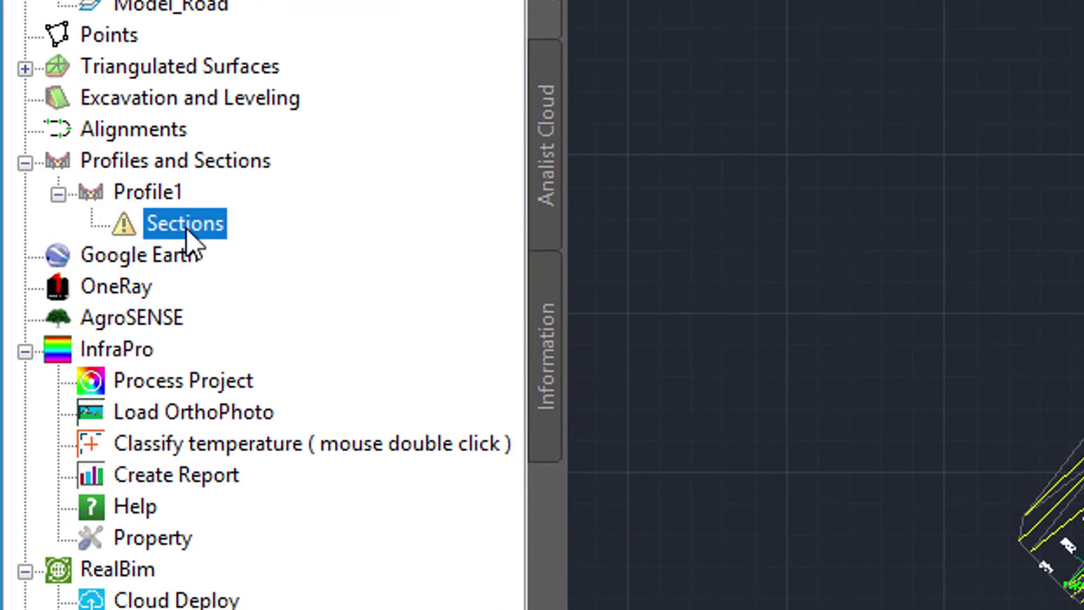
right_click(185, 228)
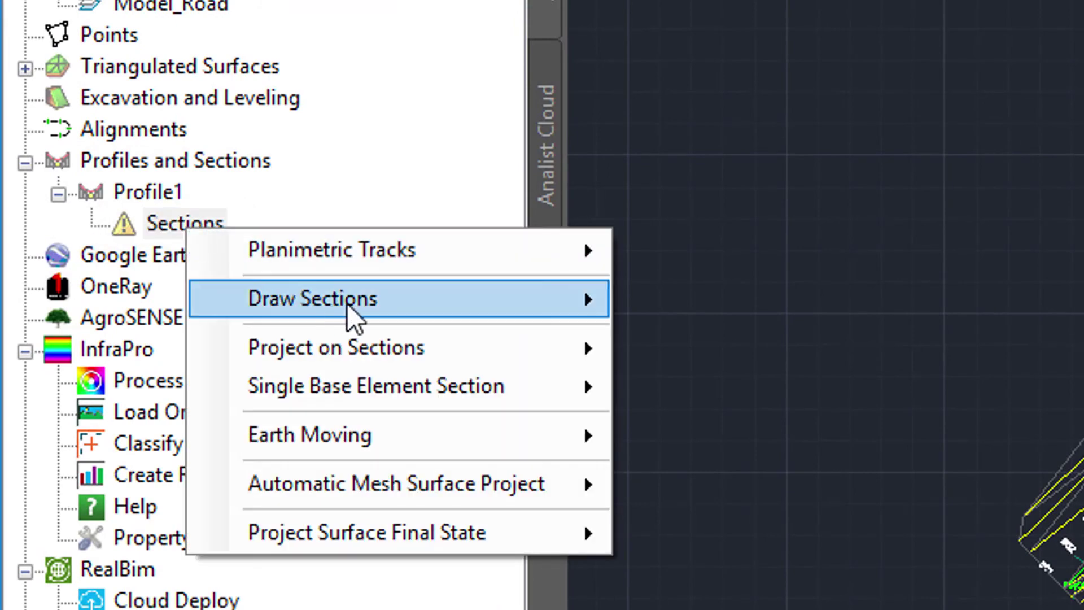
left_click(721, 315)
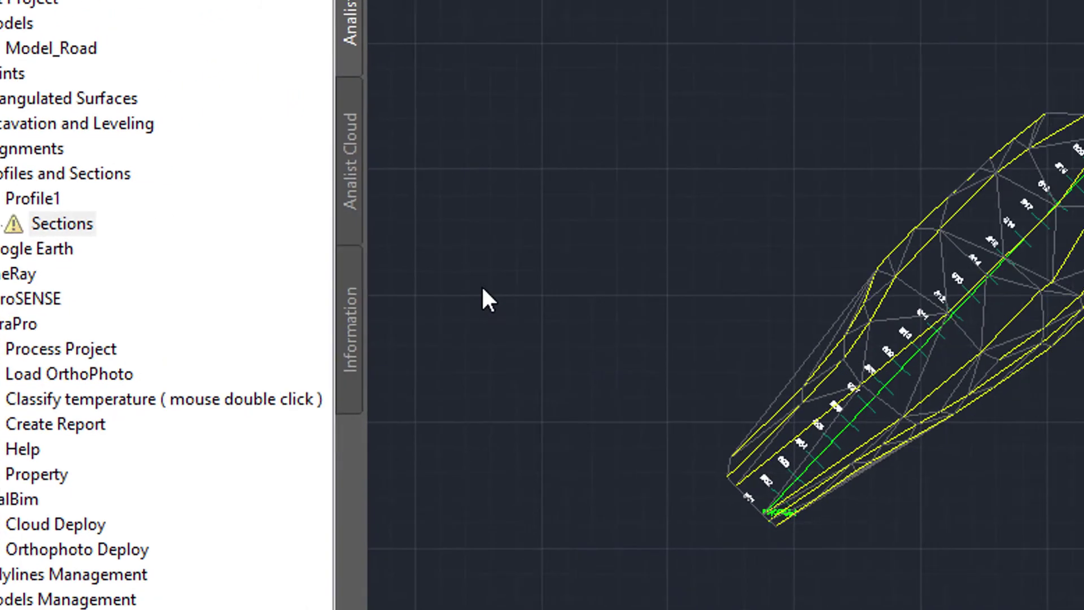
left_click(866, 270)
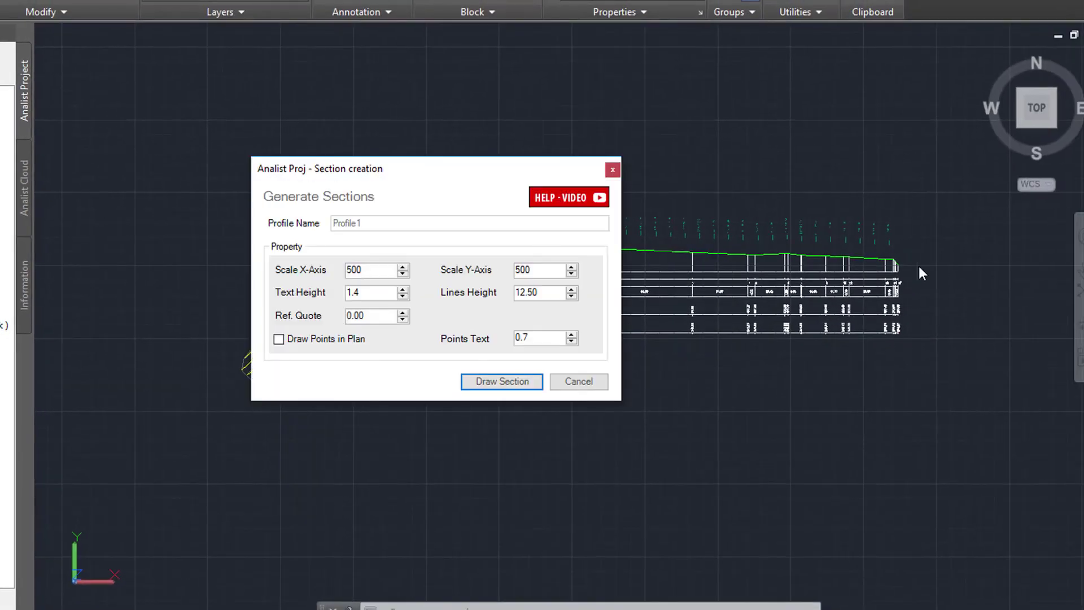
left_click(535, 381)
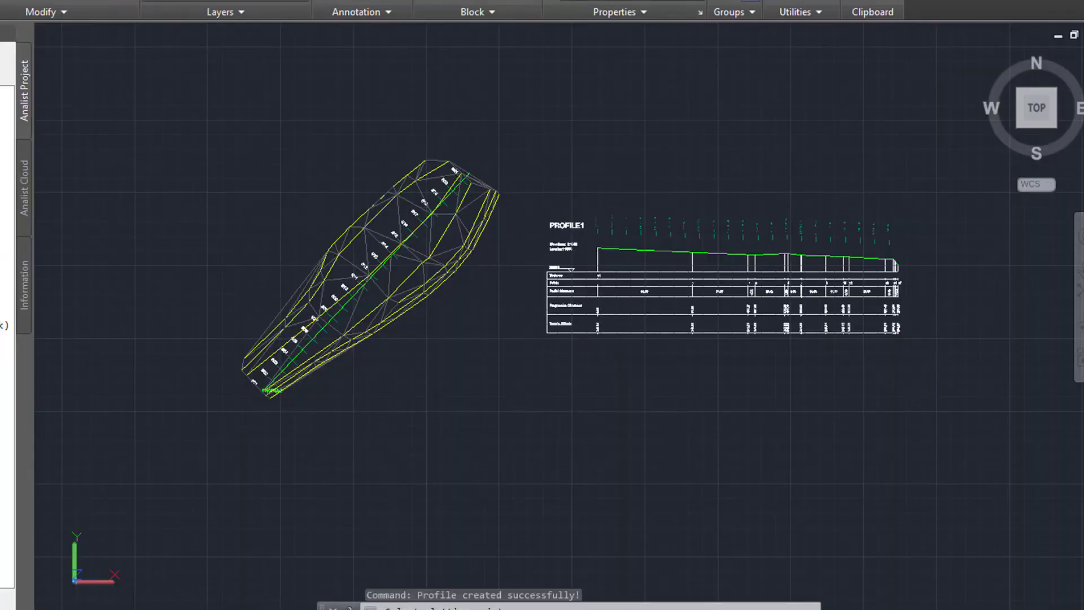